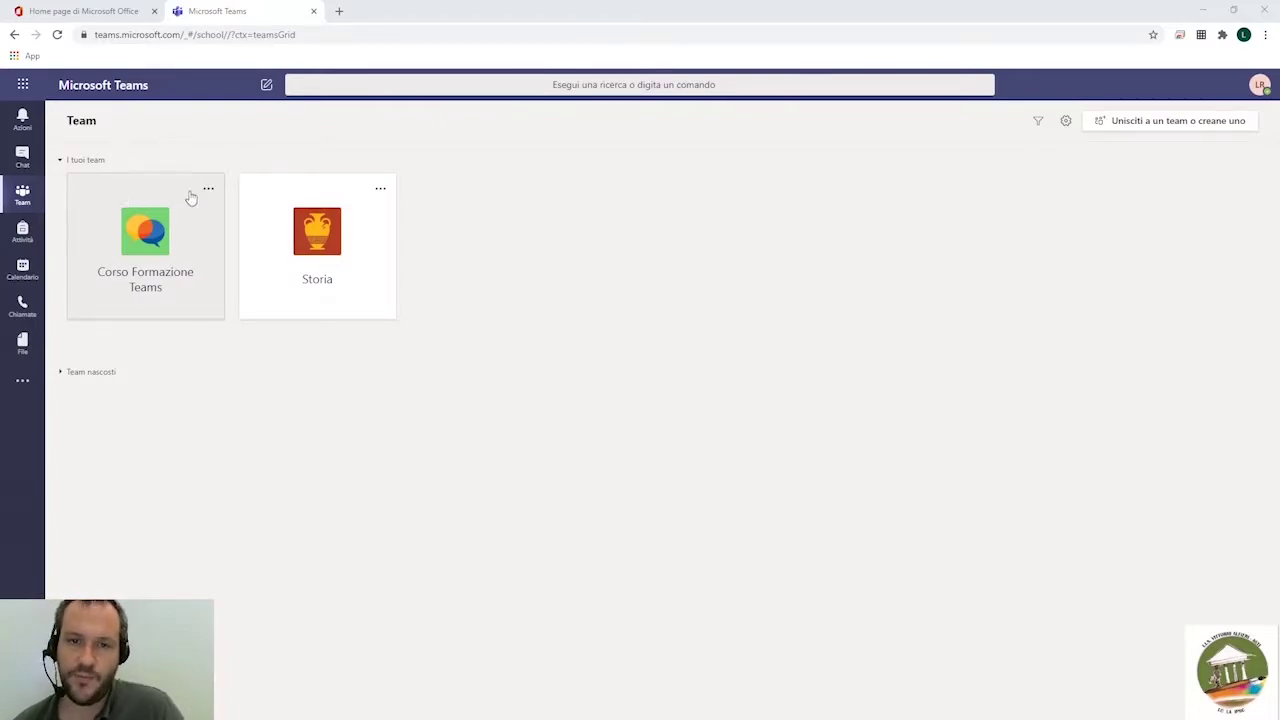
left_click(381, 189)
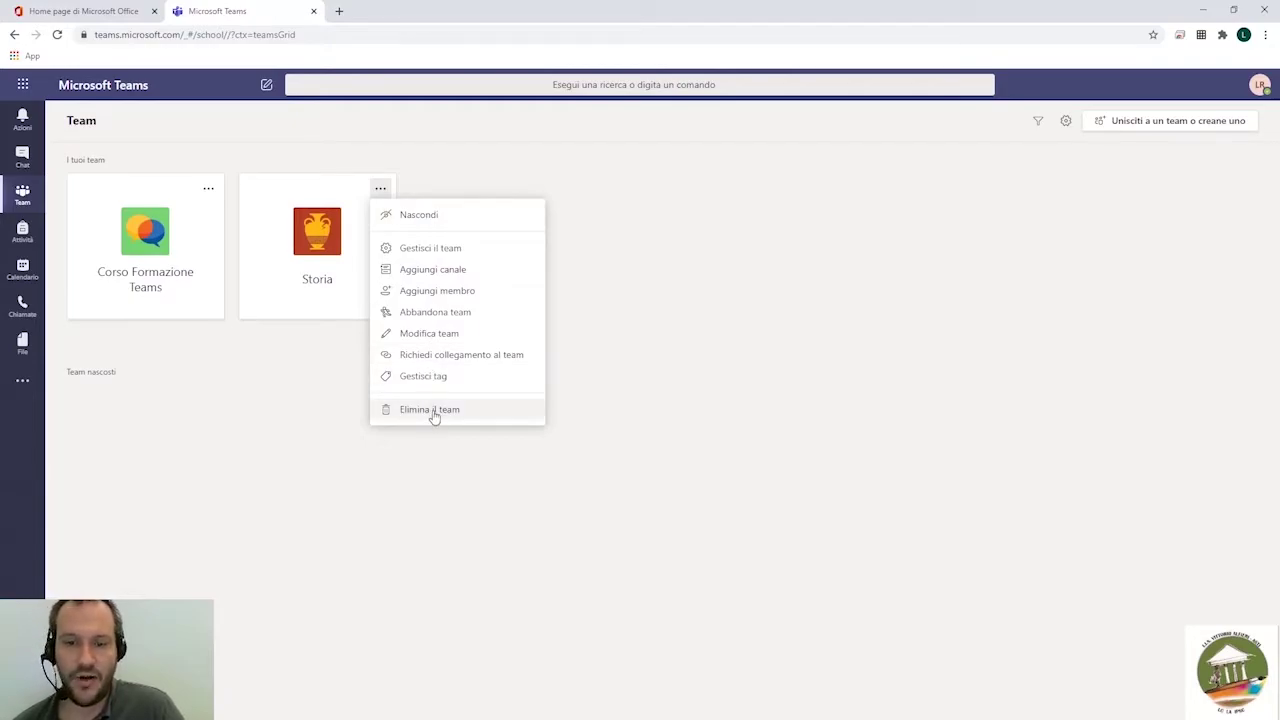
left_click(431, 528)
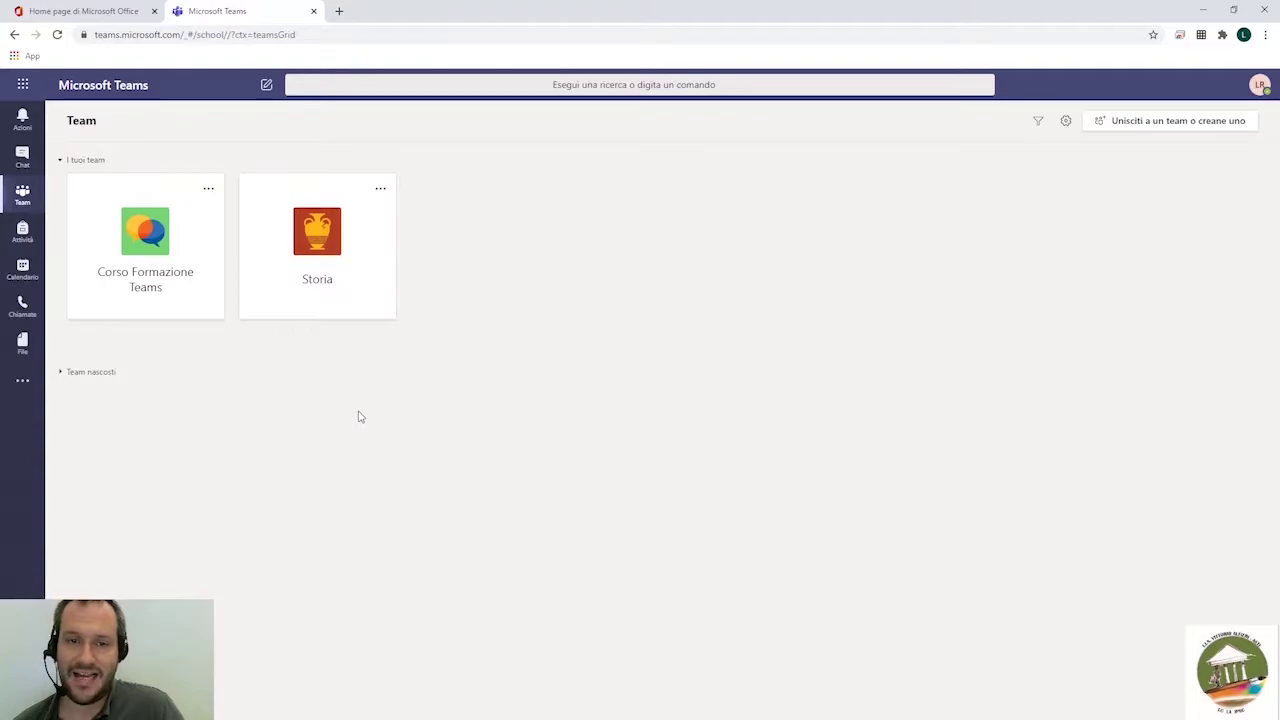
- Create a class team (Classe) named "Informatica" with the description "Corso Informatica a.s. 2020-2021"
left_click(1155, 122)
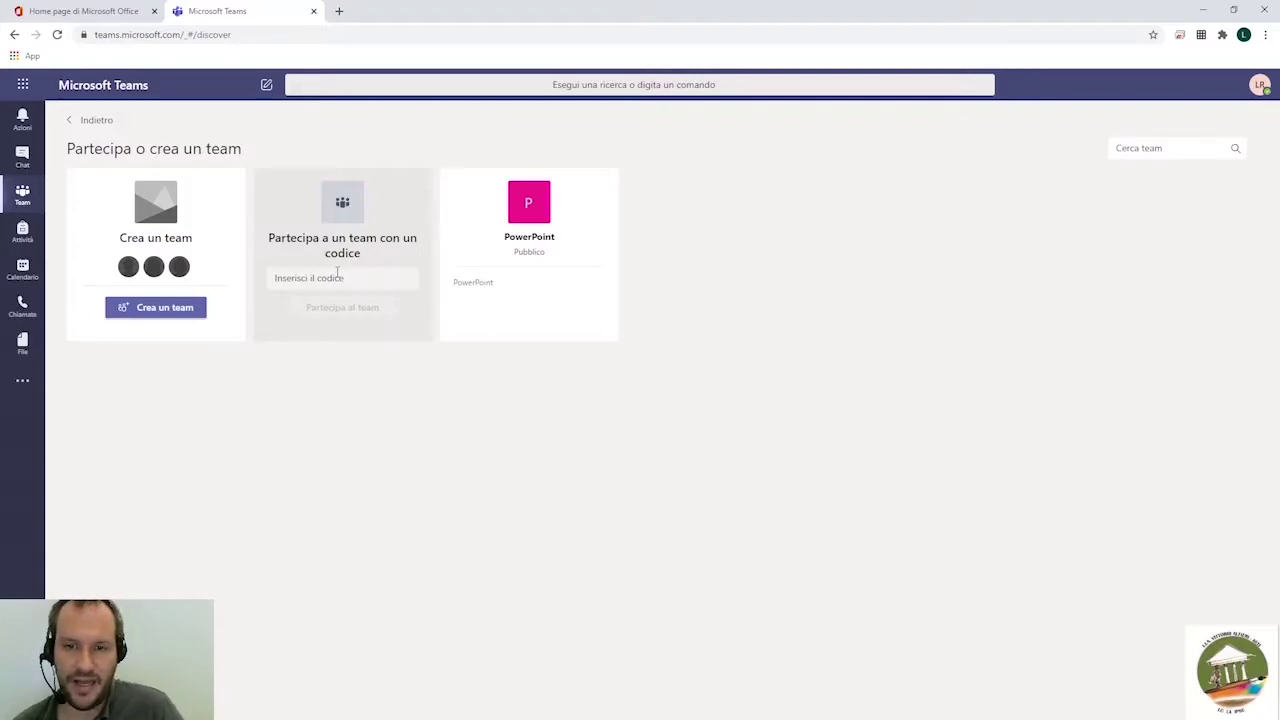
left_click(157, 310)
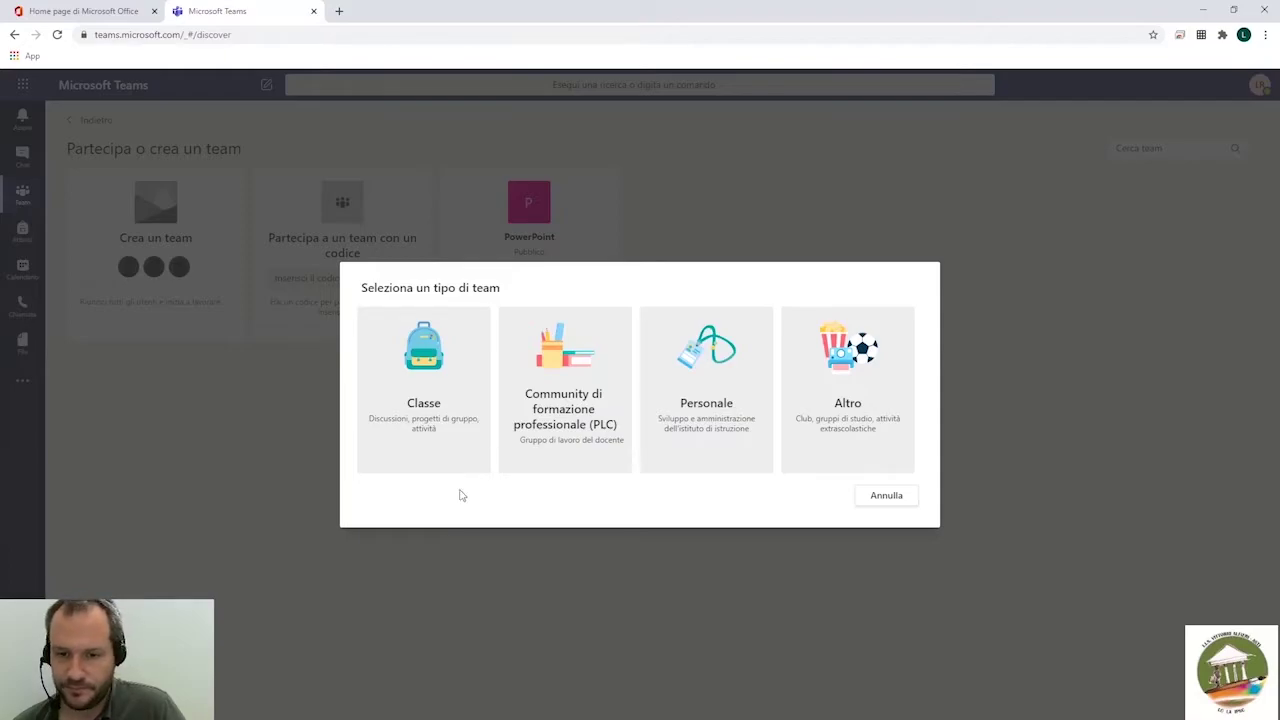
left_click(425, 434)
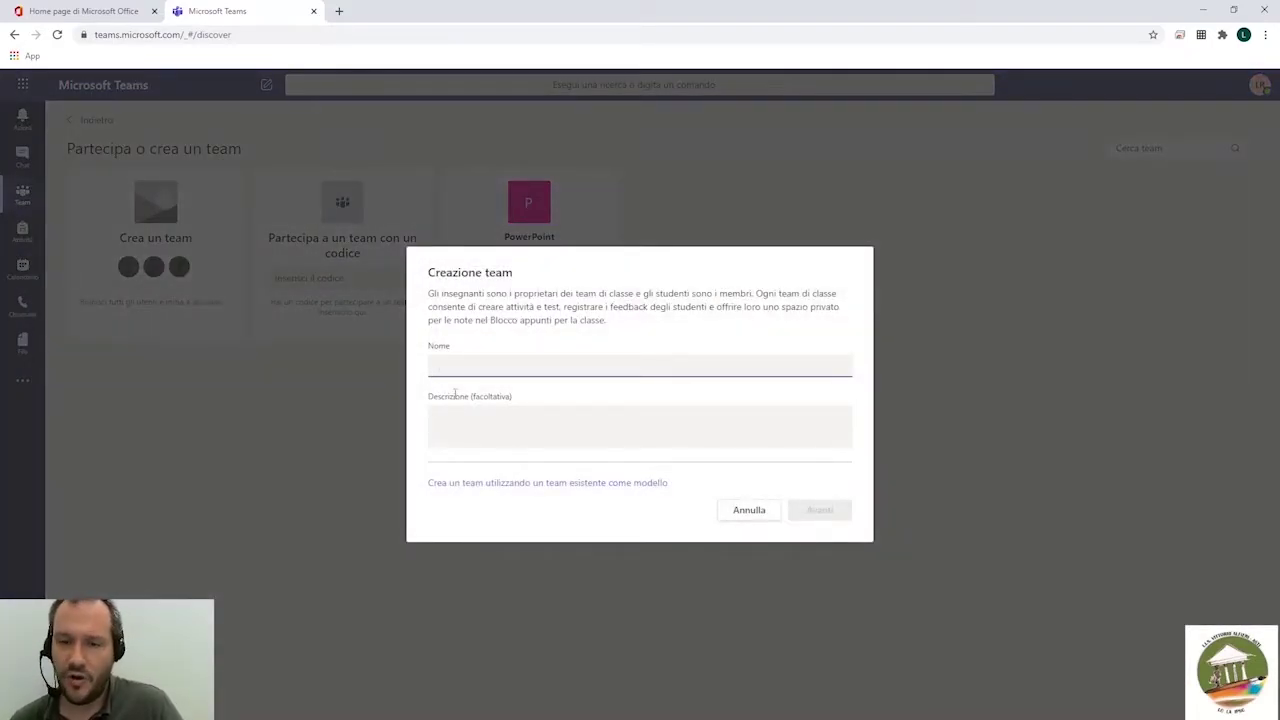
type("Informatica")
left_click(538, 425)
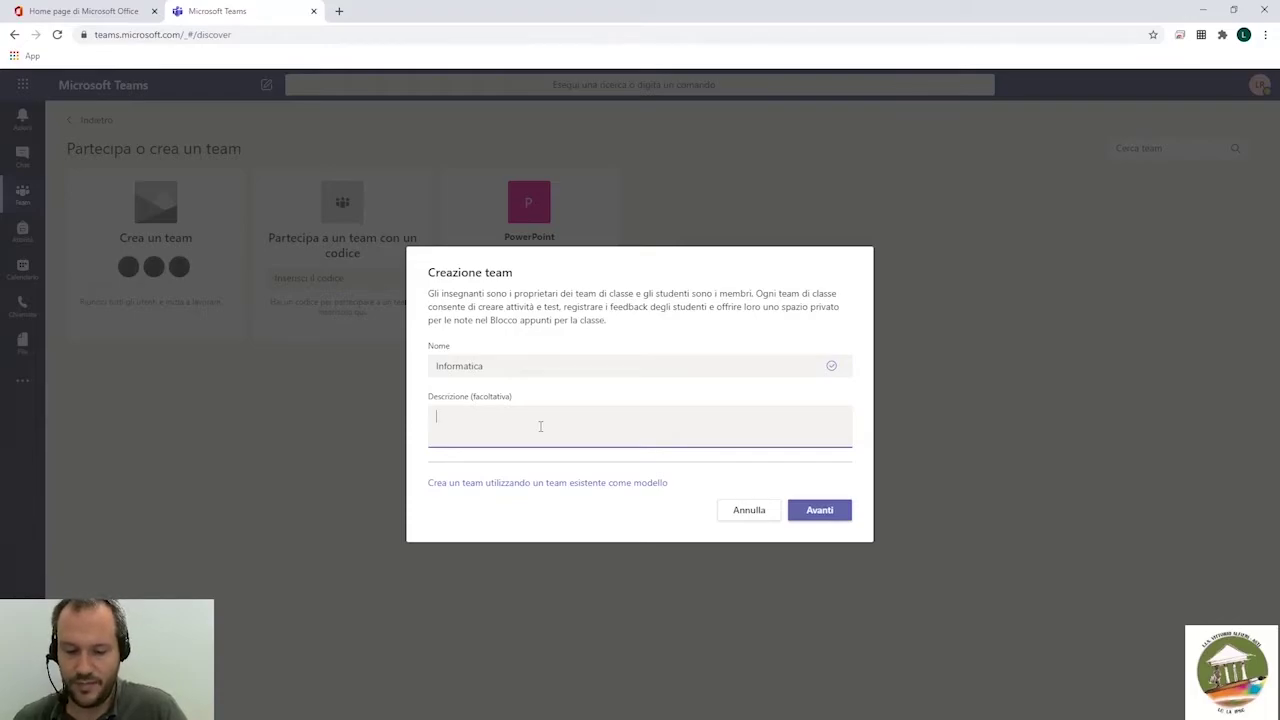
type("Corso Informatica a.s. 2020")
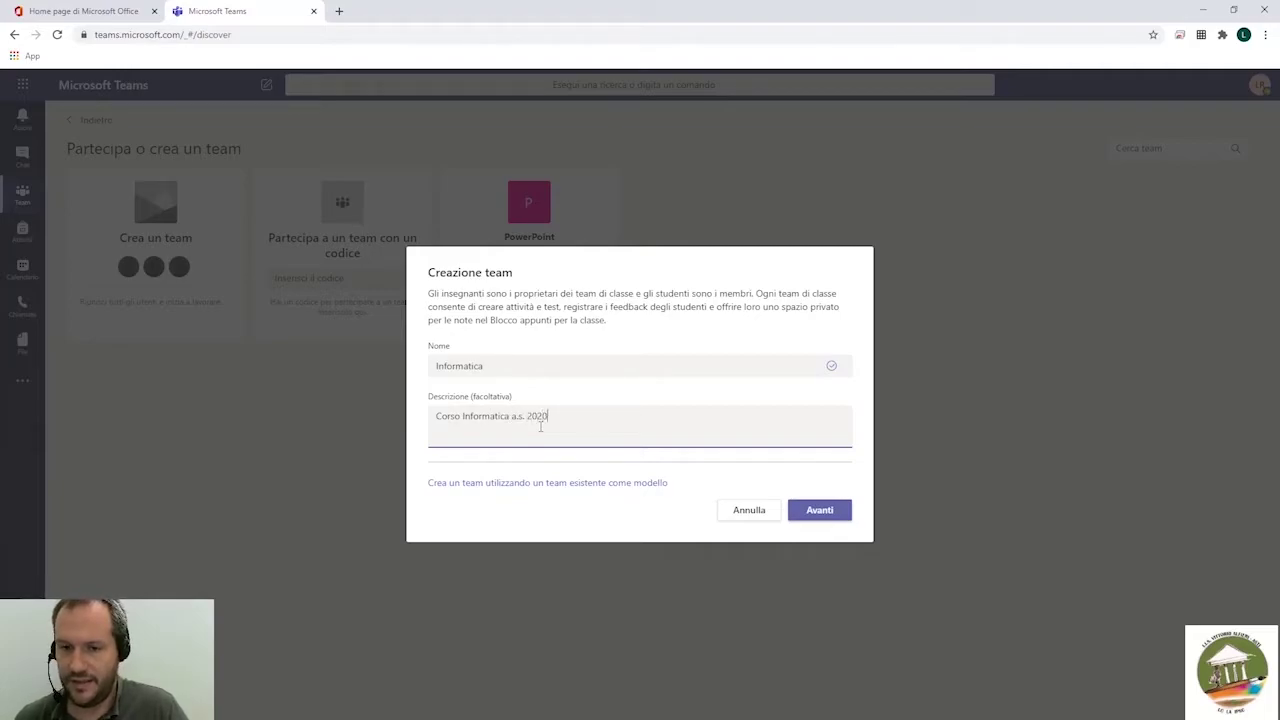
type("-2021")
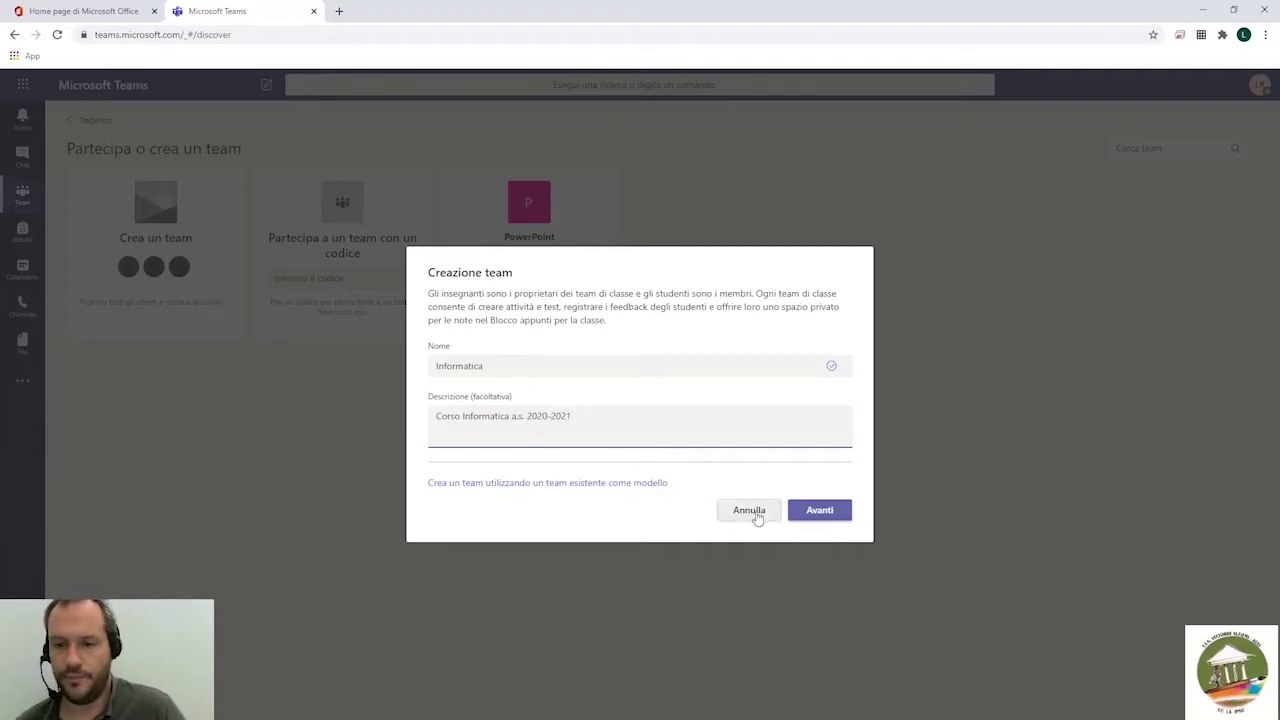
left_click(826, 515)
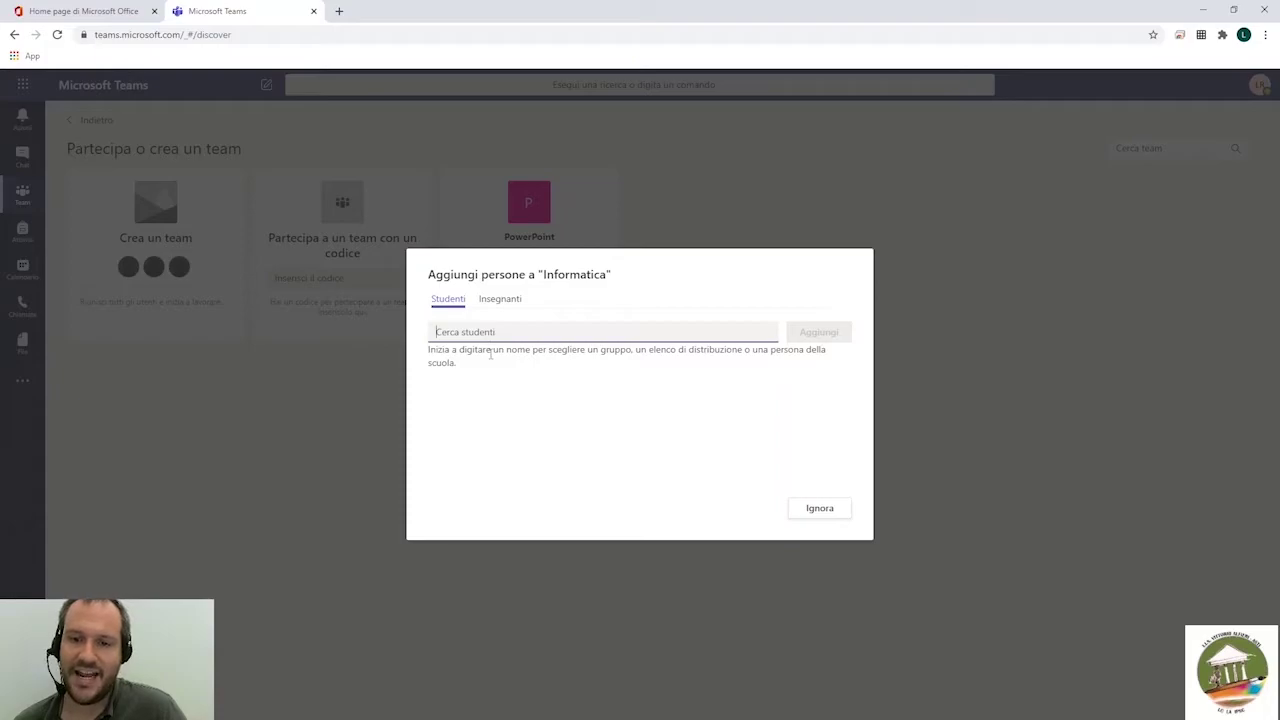
- Look at the options for adding teachers and students to the new team, and skip adding people
left_click(503, 302)
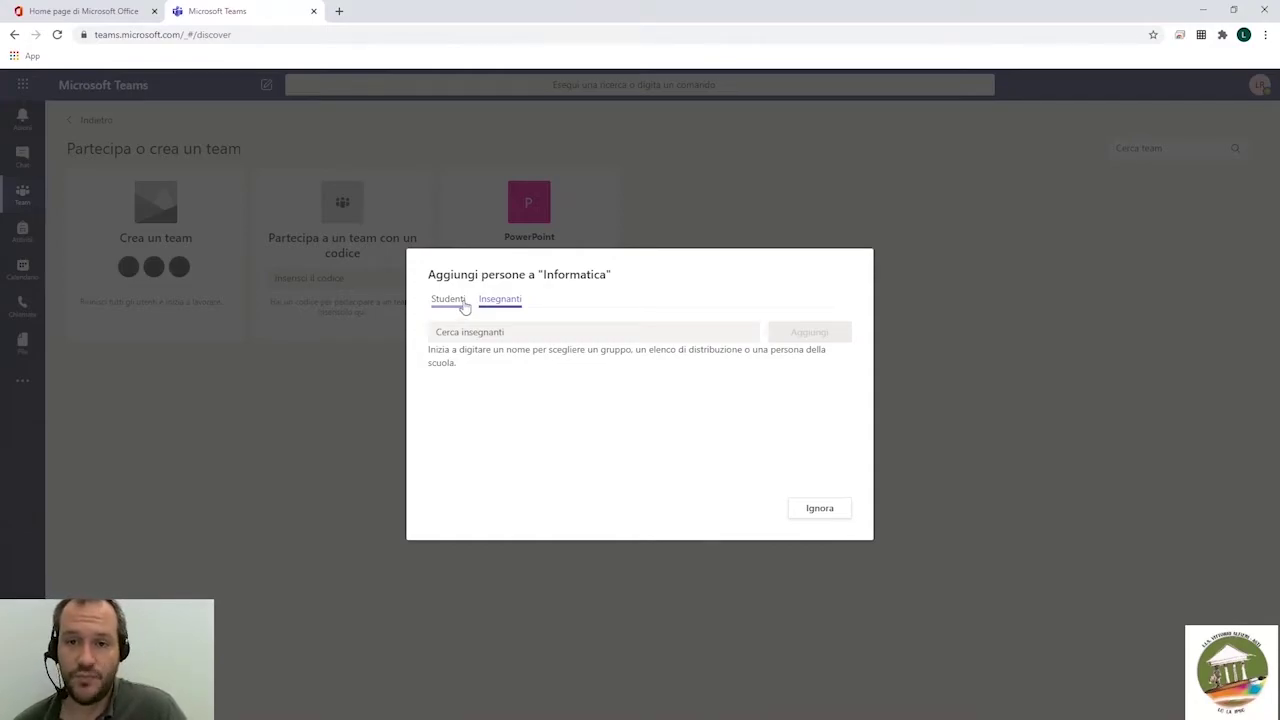
left_click(462, 303)
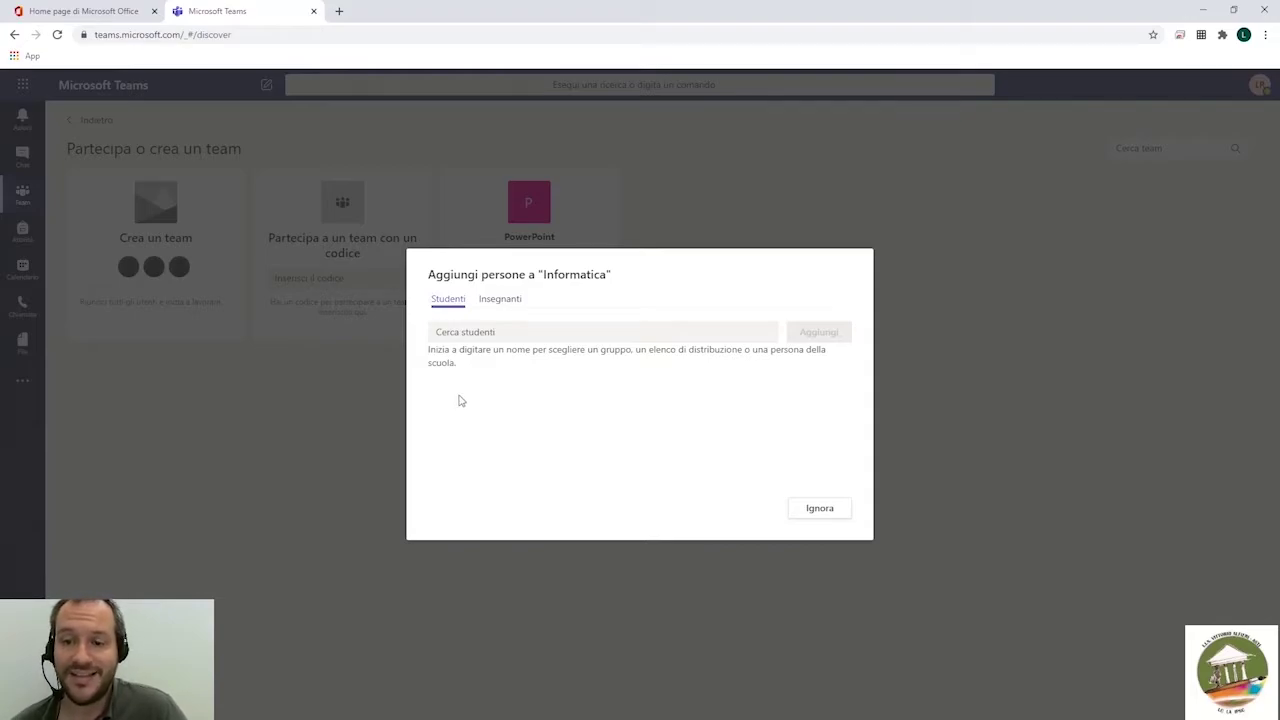
left_click(497, 333)
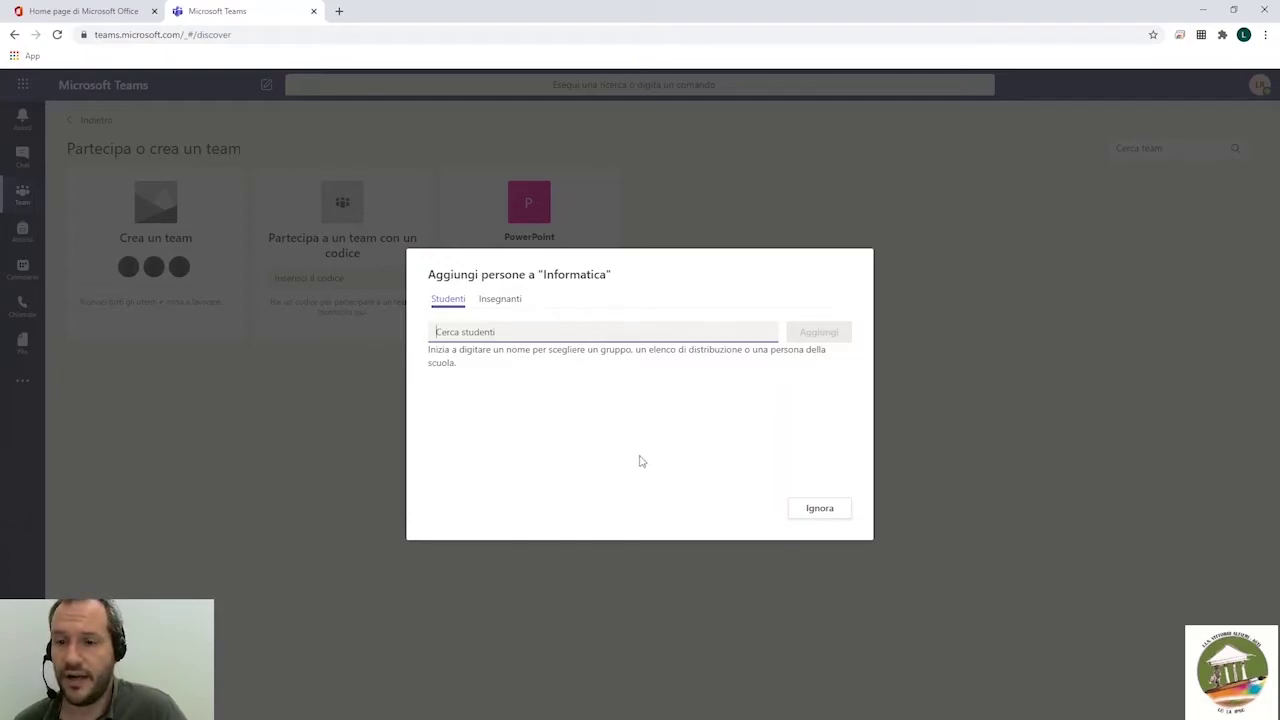
left_click(834, 514)
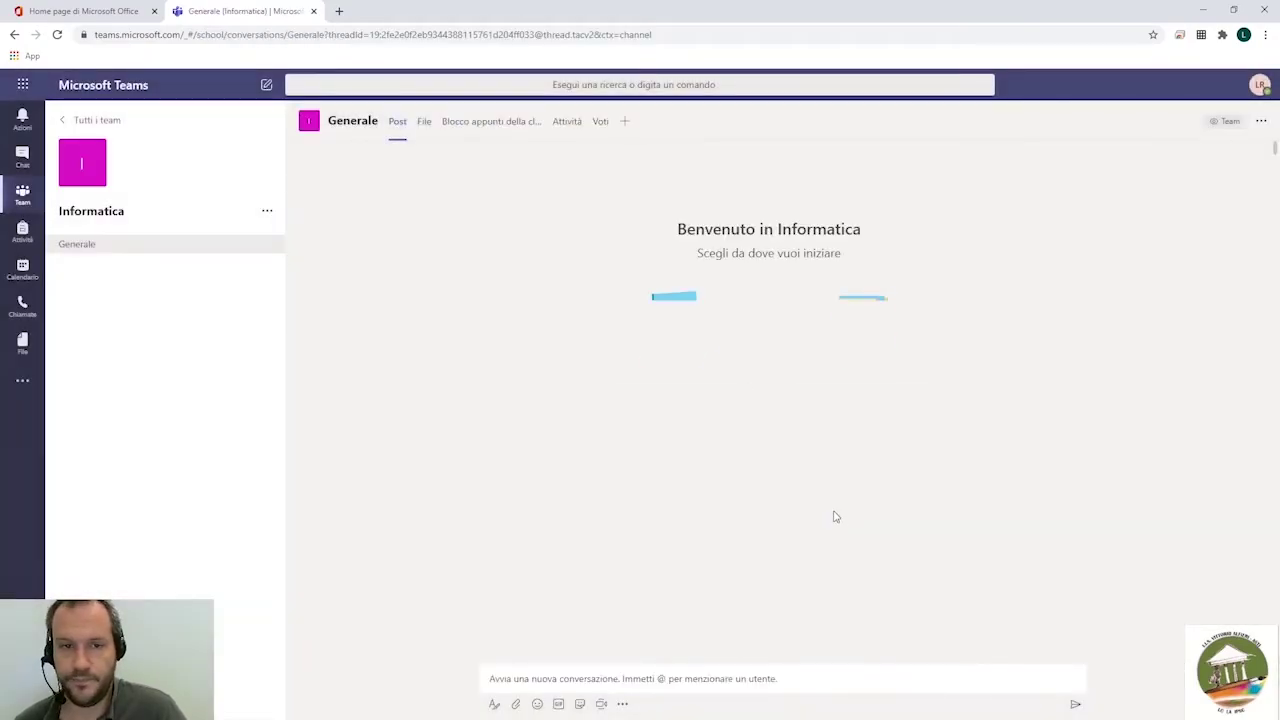
- Change the Informatica team's theme picture to the green game controller avatar
left_click(268, 212)
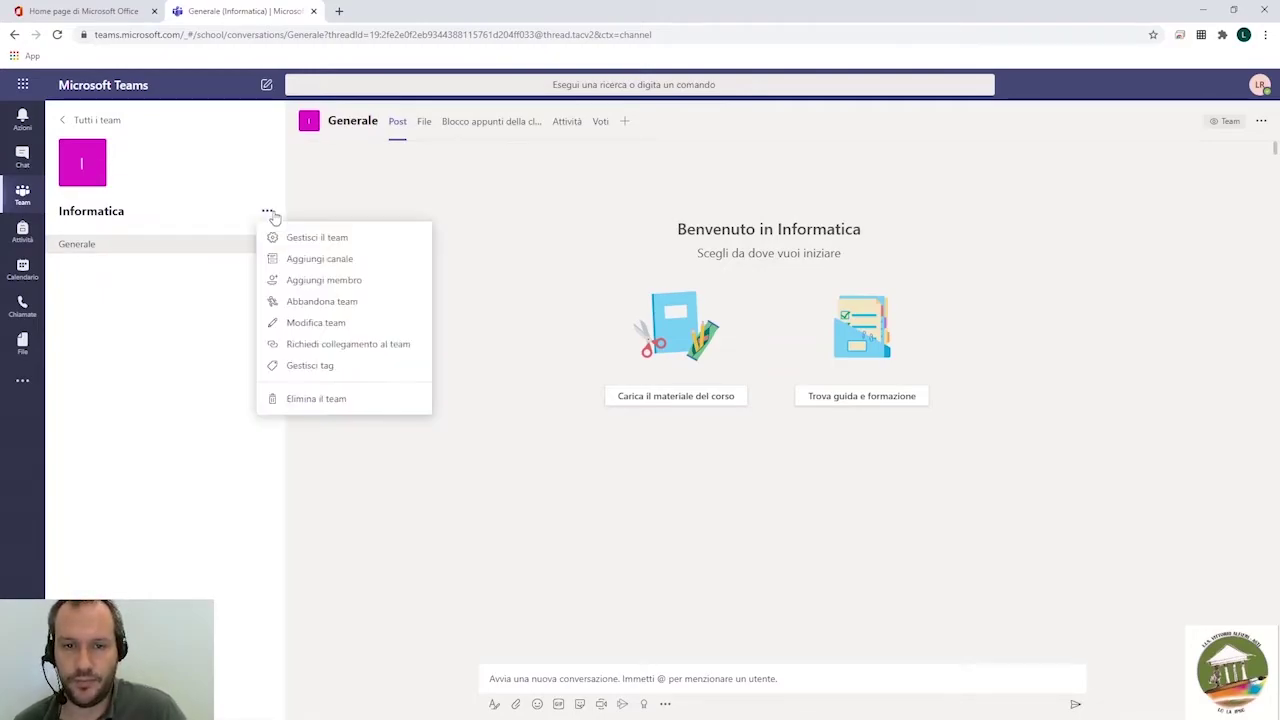
left_click(310, 245)
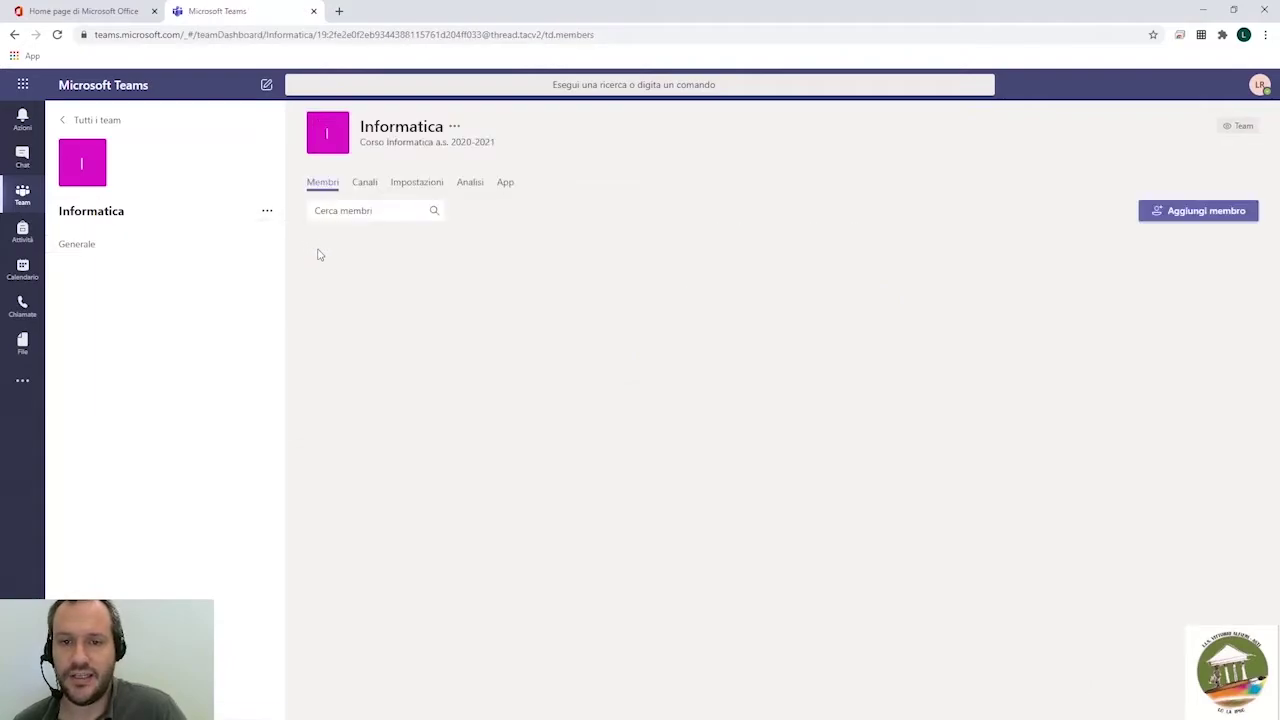
left_click(406, 190)
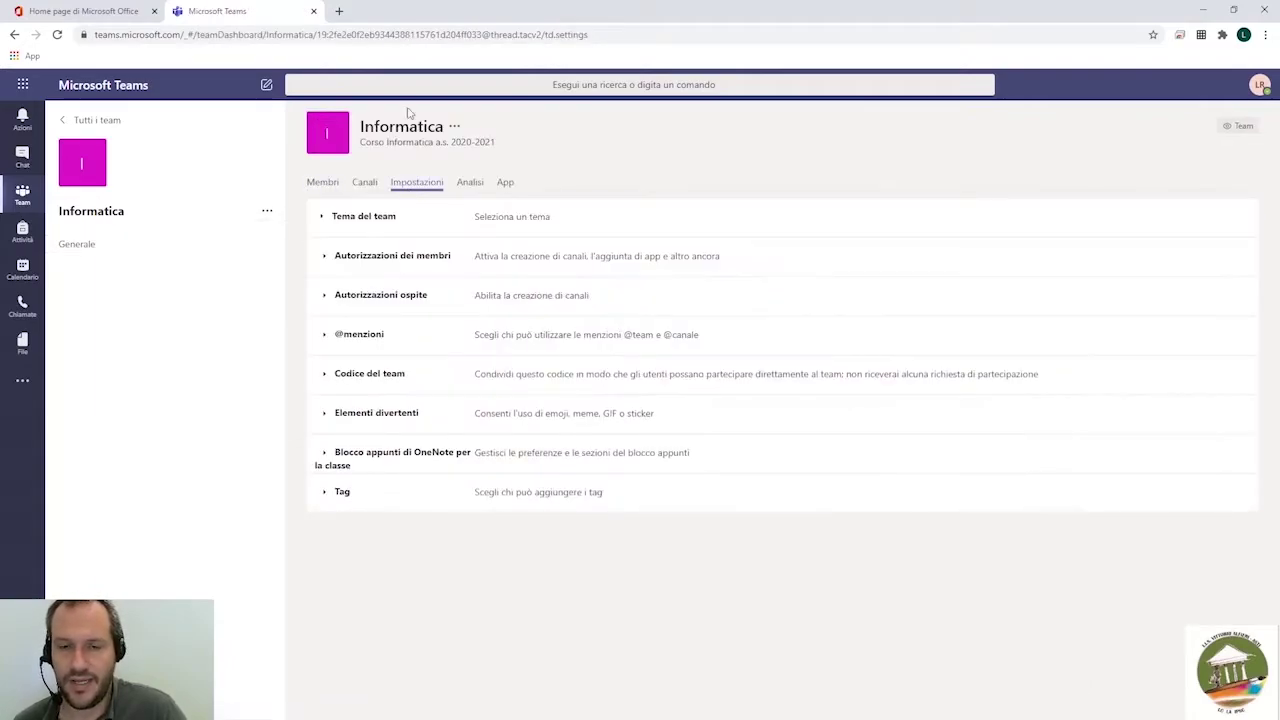
left_click(357, 232)
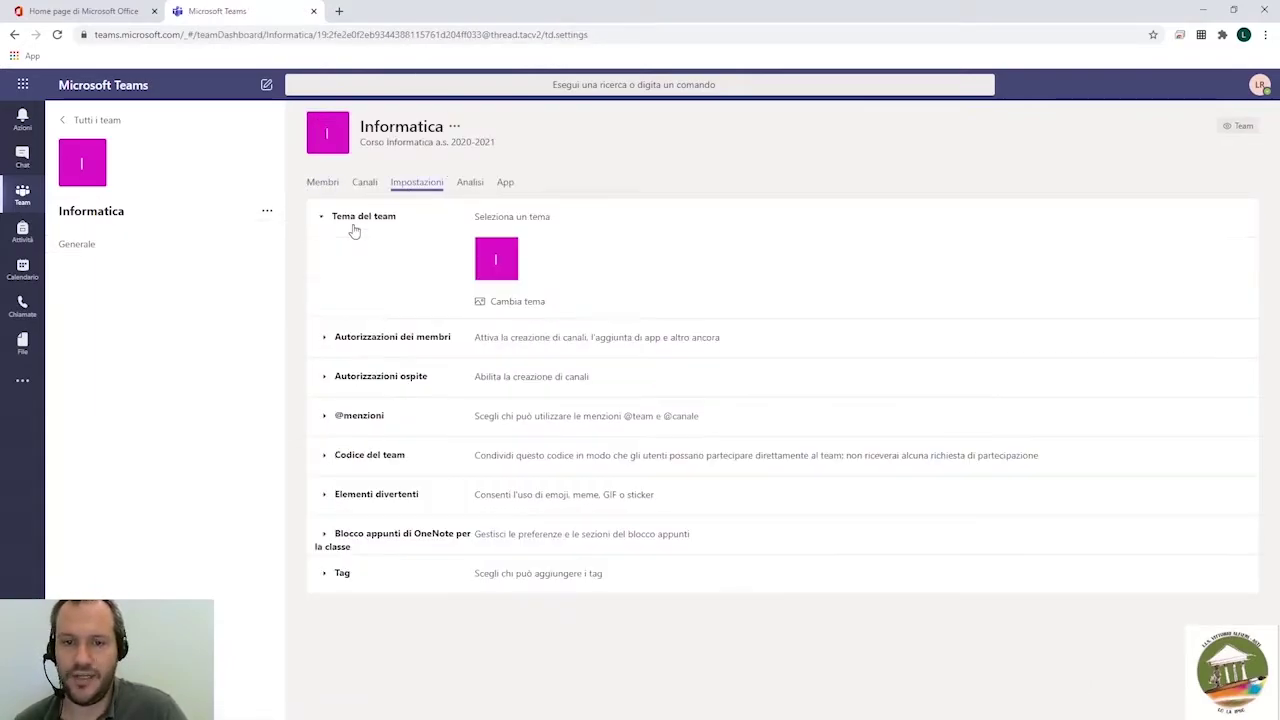
left_click(507, 306)
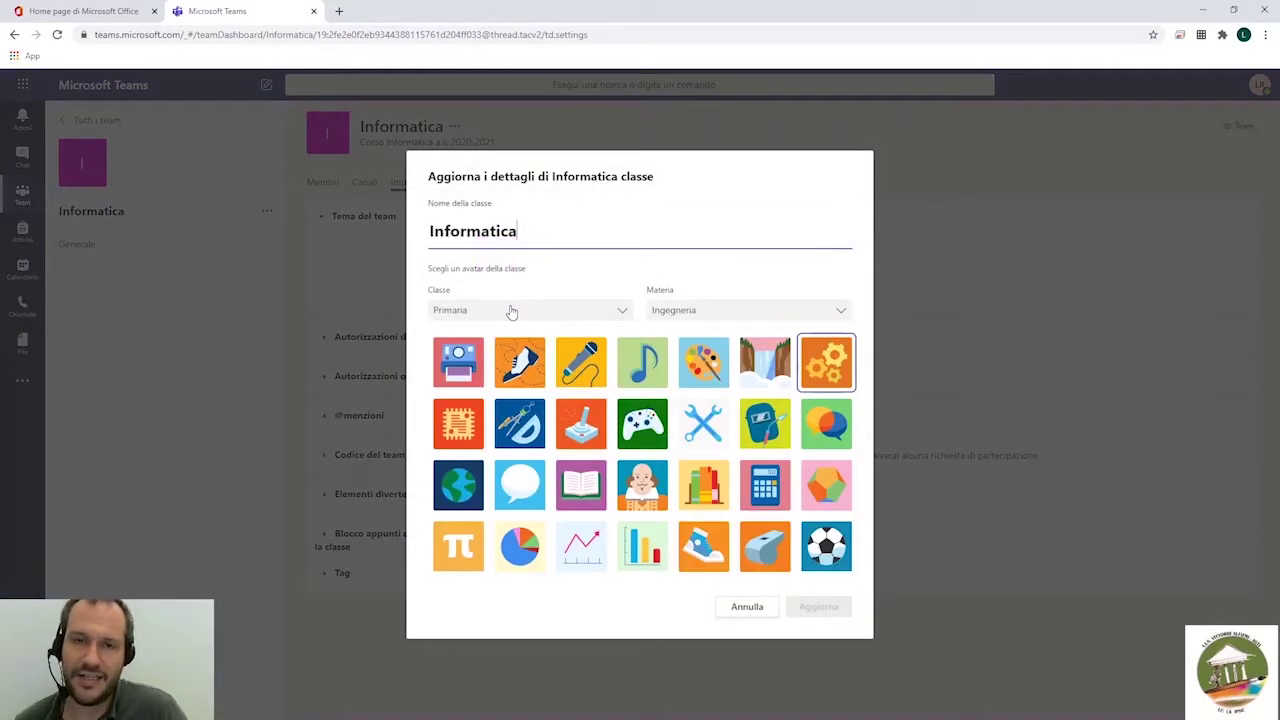
double_click(537, 224)
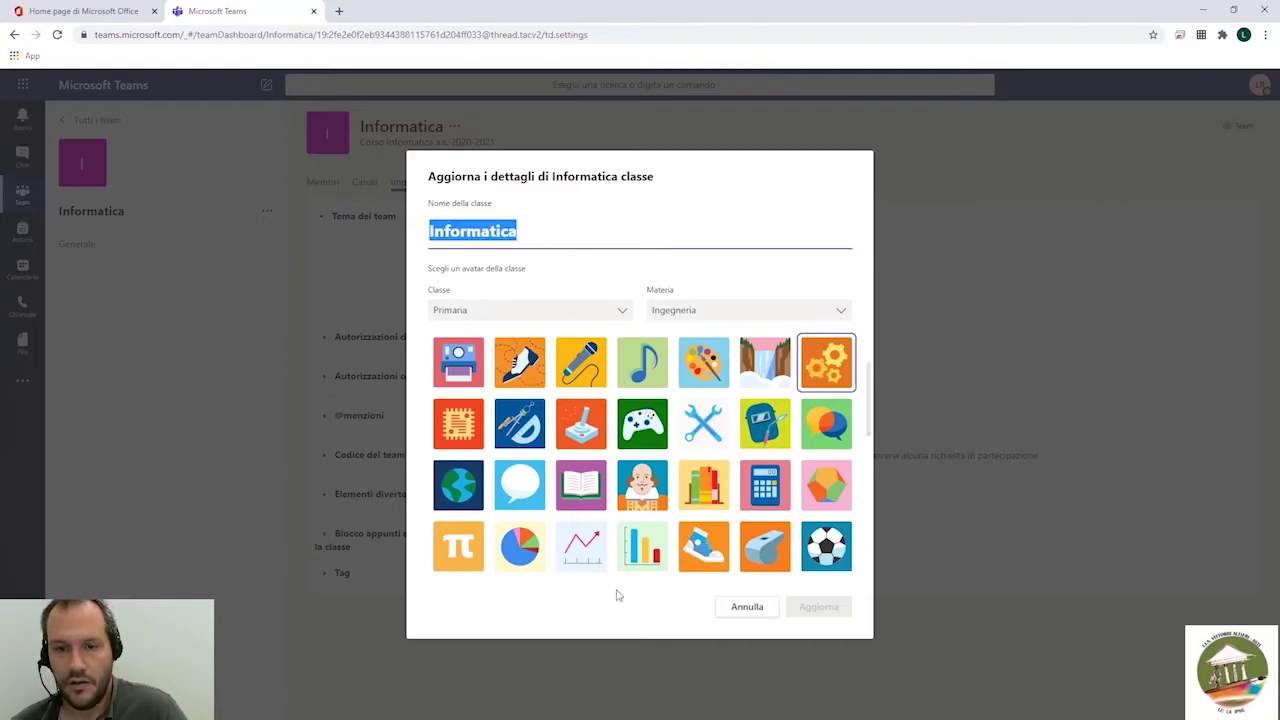
left_click(543, 231)
double_click(518, 231)
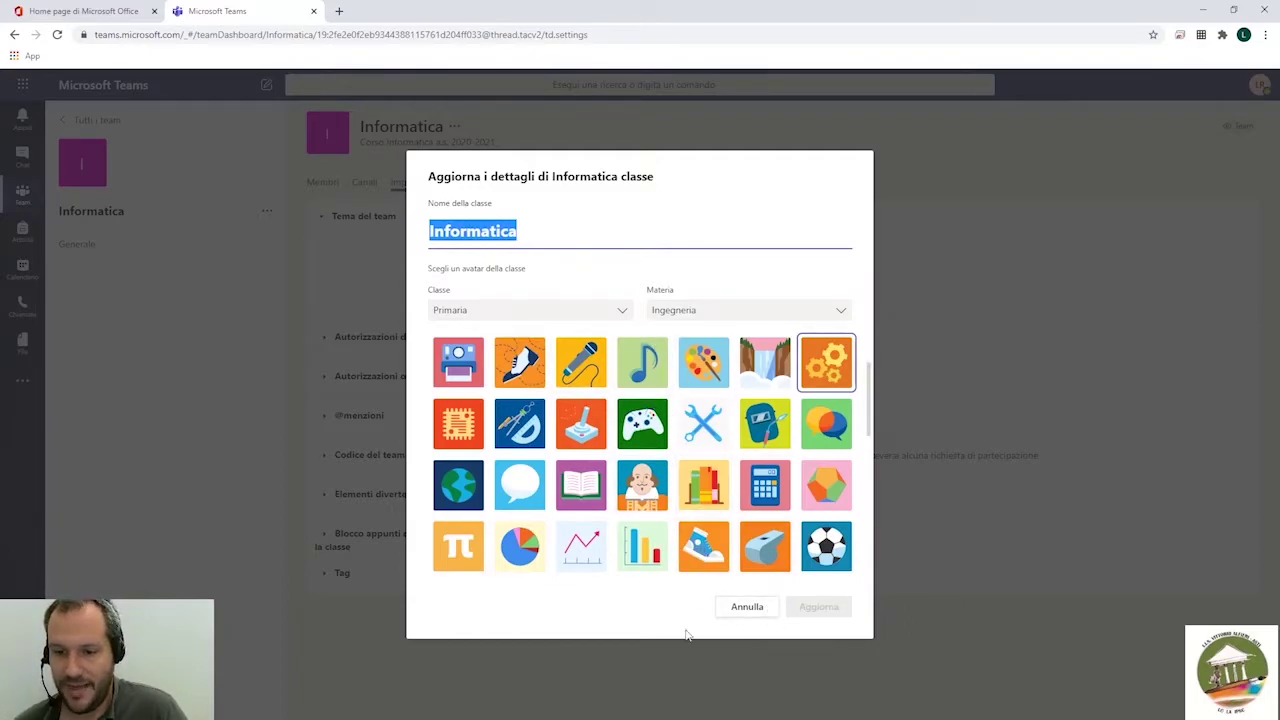
left_click(643, 432)
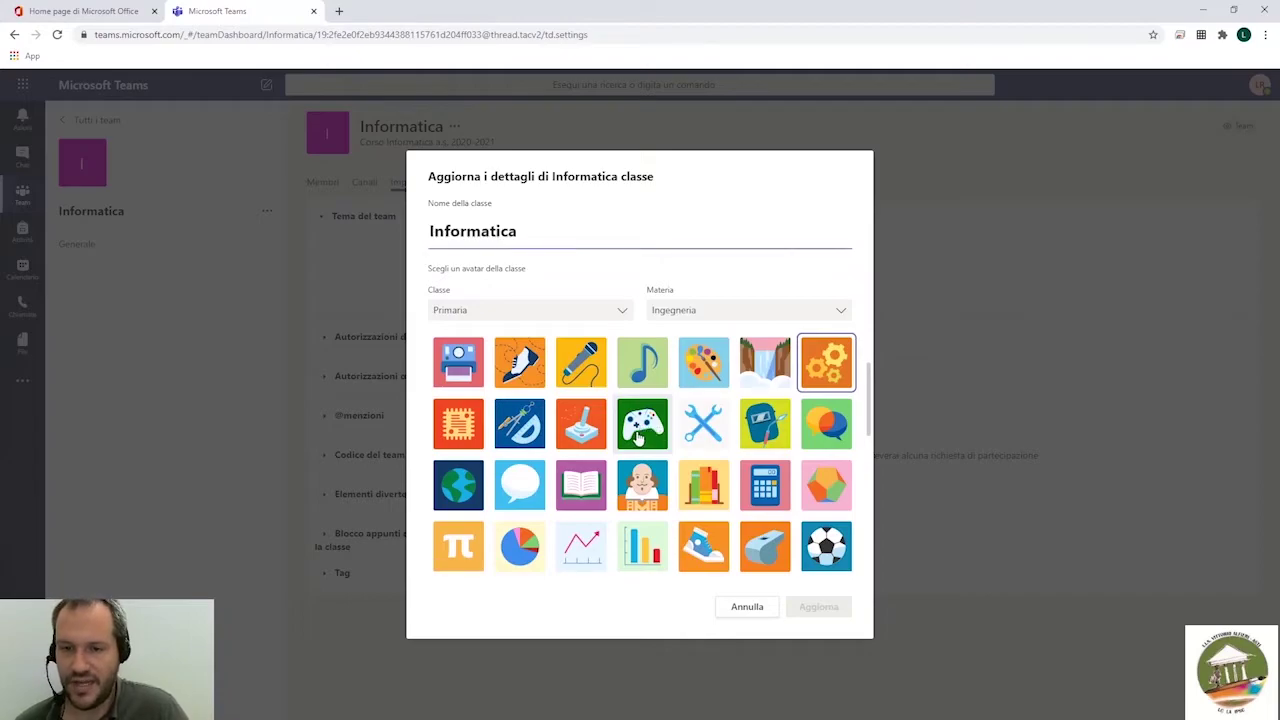
left_click(818, 607)
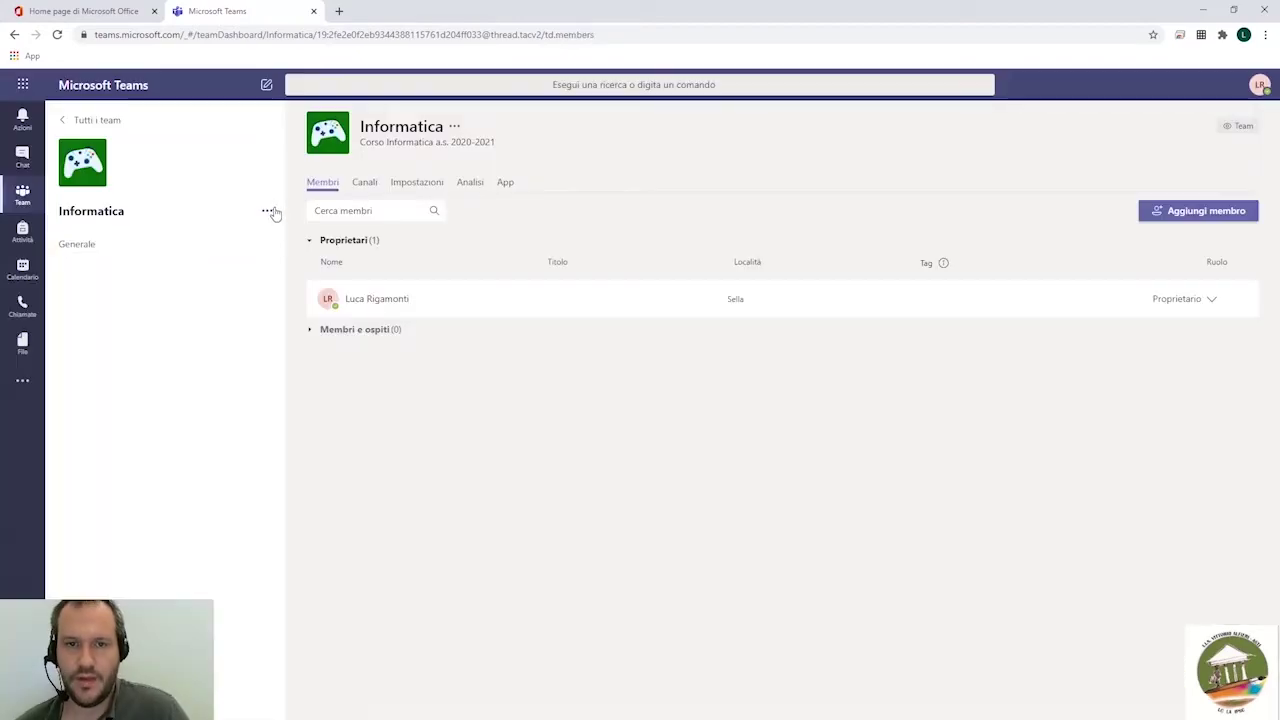
- Review the Informatica team's settings for member permissions, fun elements (Elementi divertenti) and the team code
left_click(268, 211)
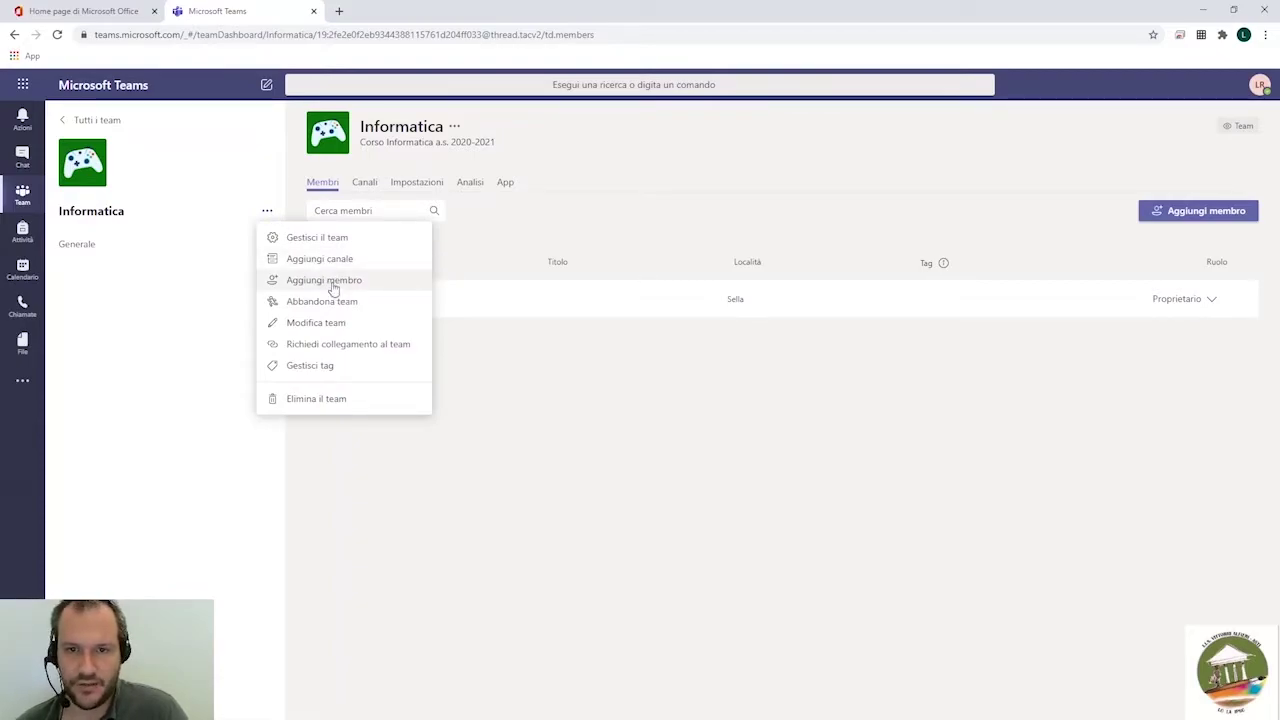
left_click(298, 241)
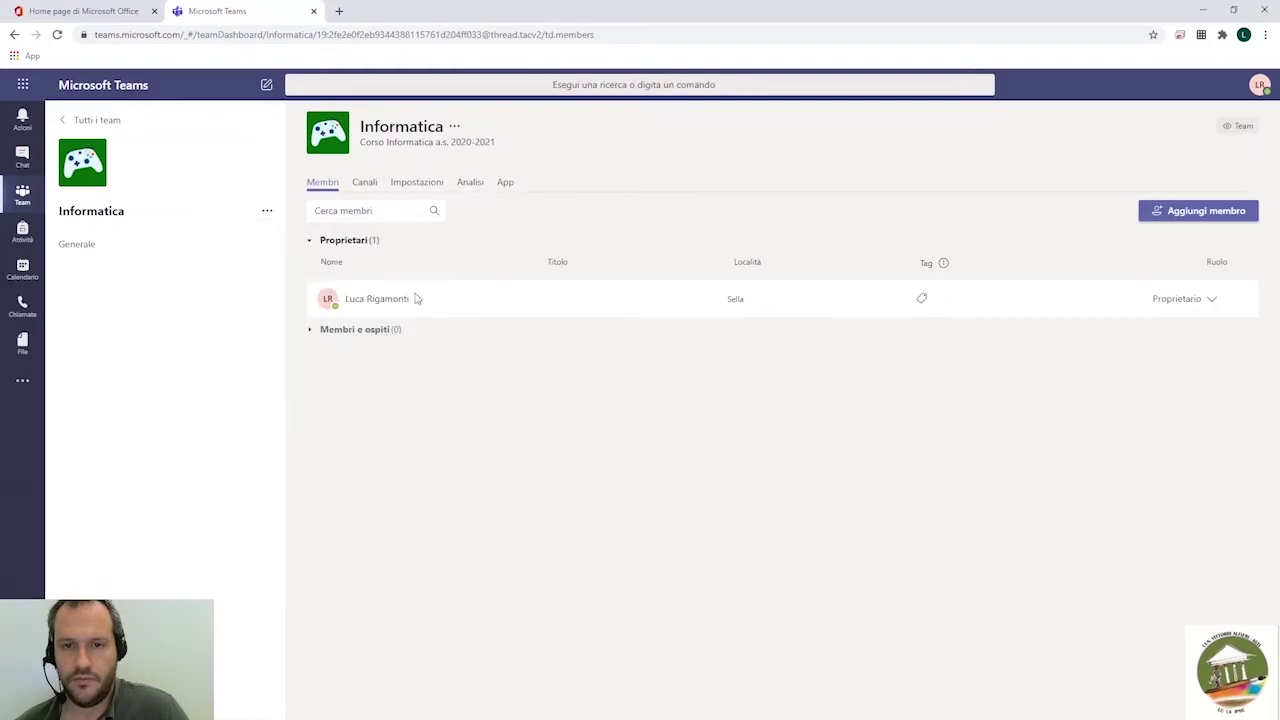
left_click(424, 192)
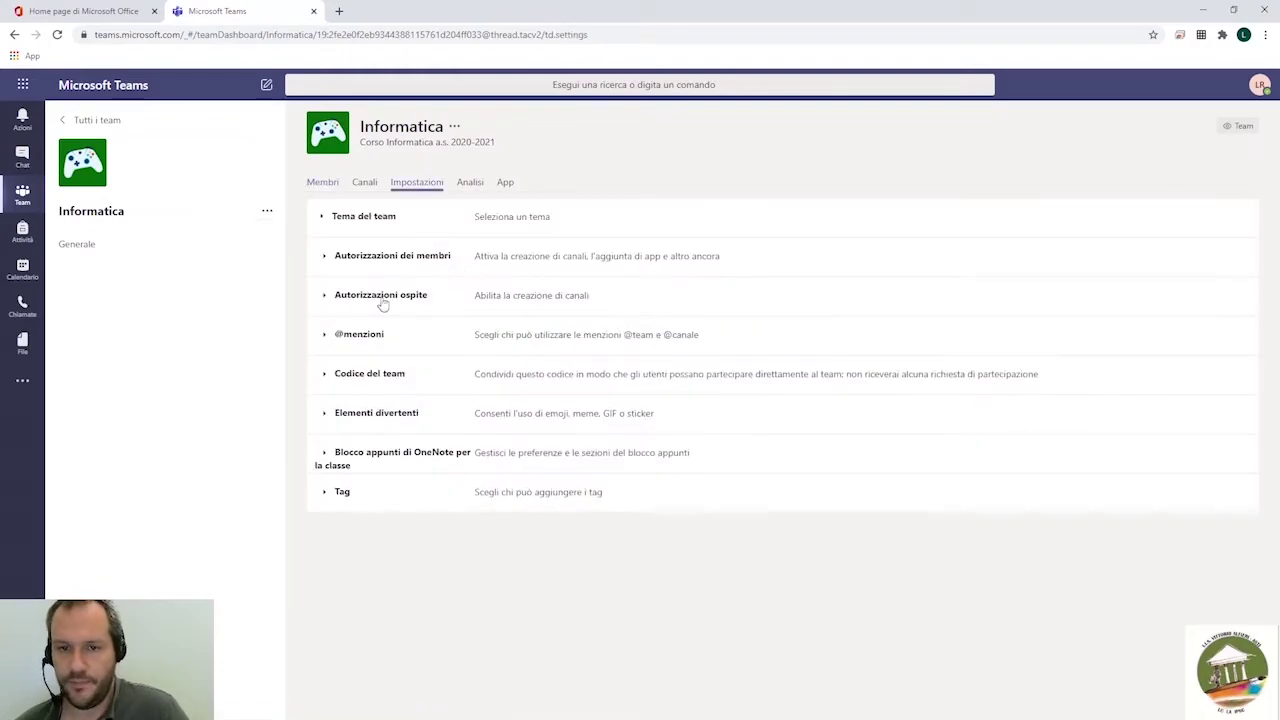
left_click(325, 260)
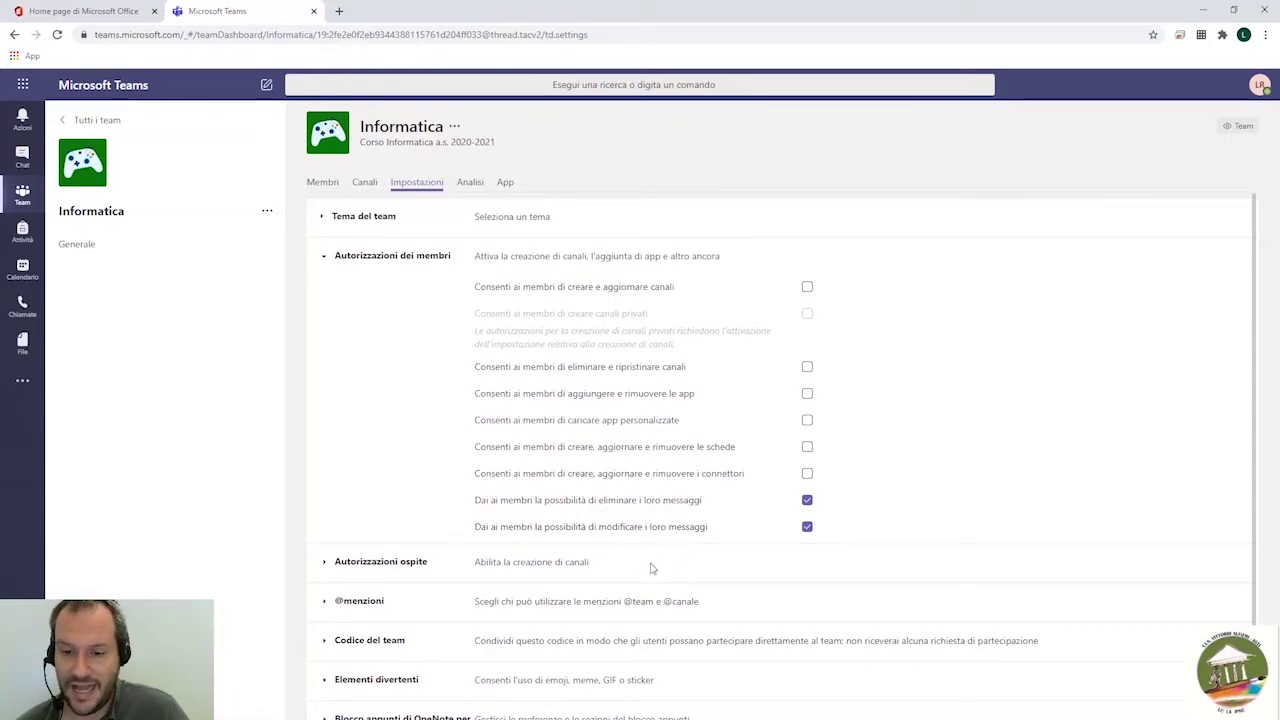
scroll(548, 520, "down", 1)
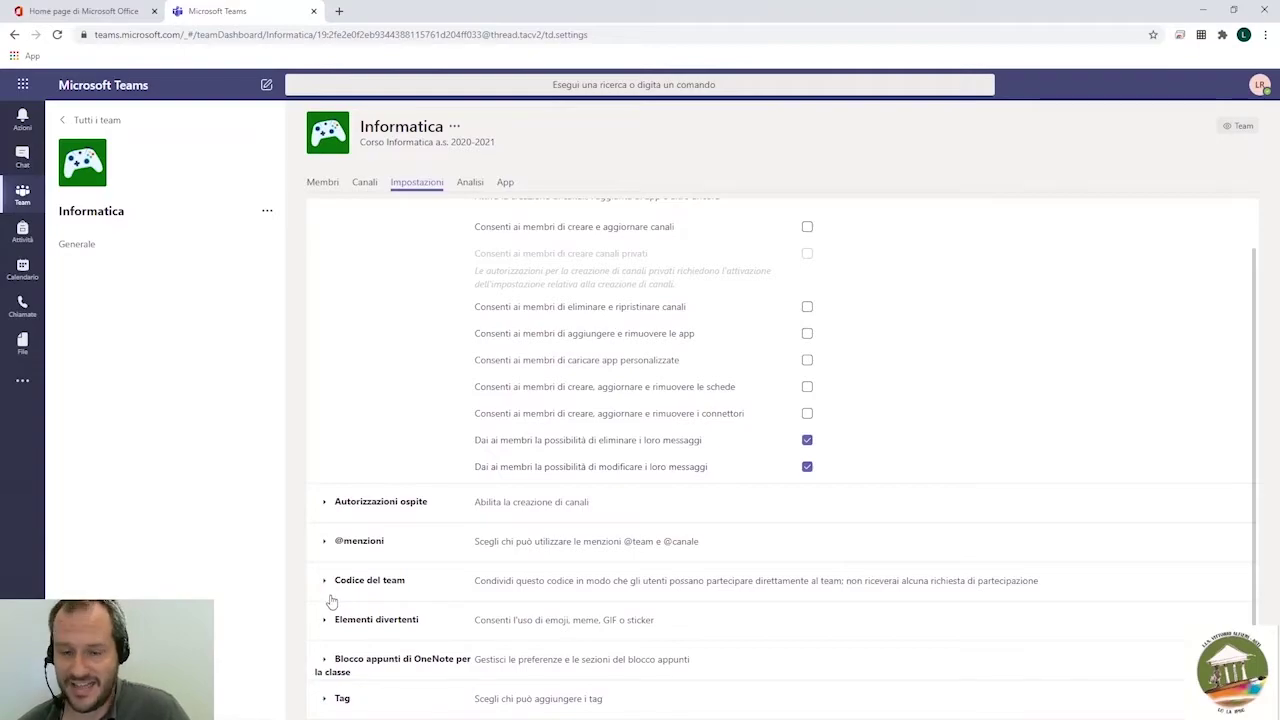
left_click(358, 620)
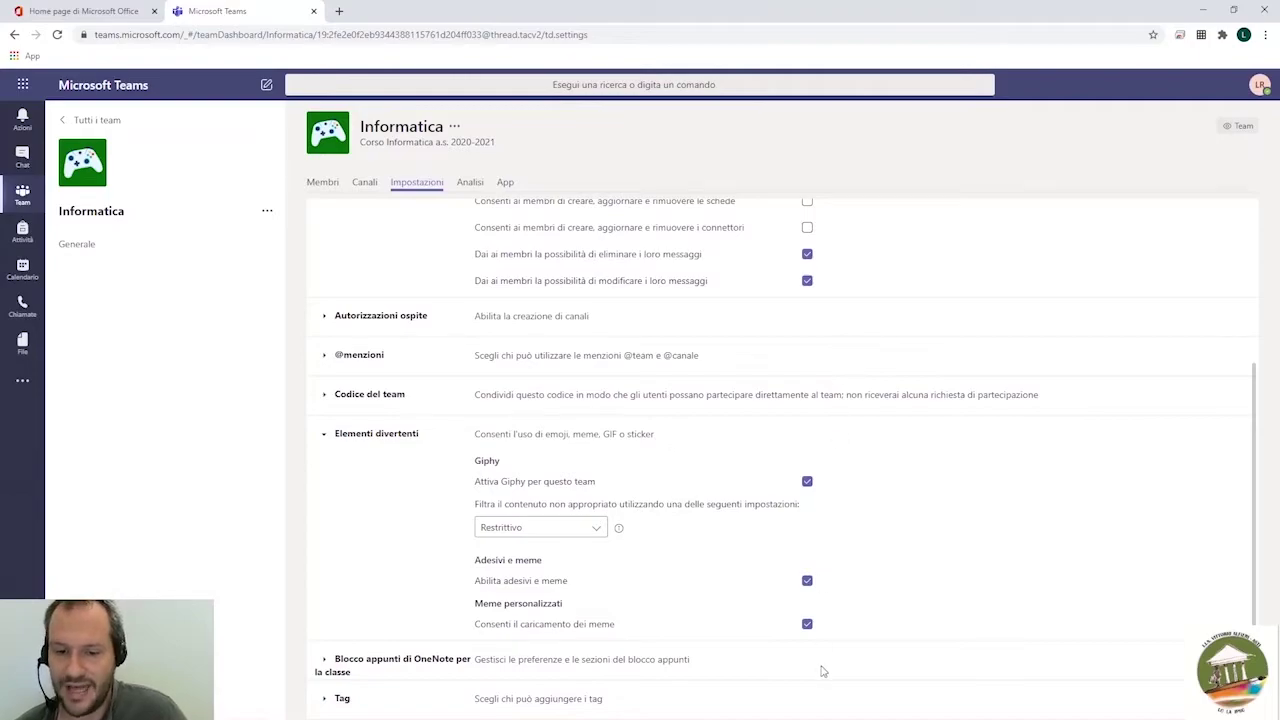
left_click(331, 398)
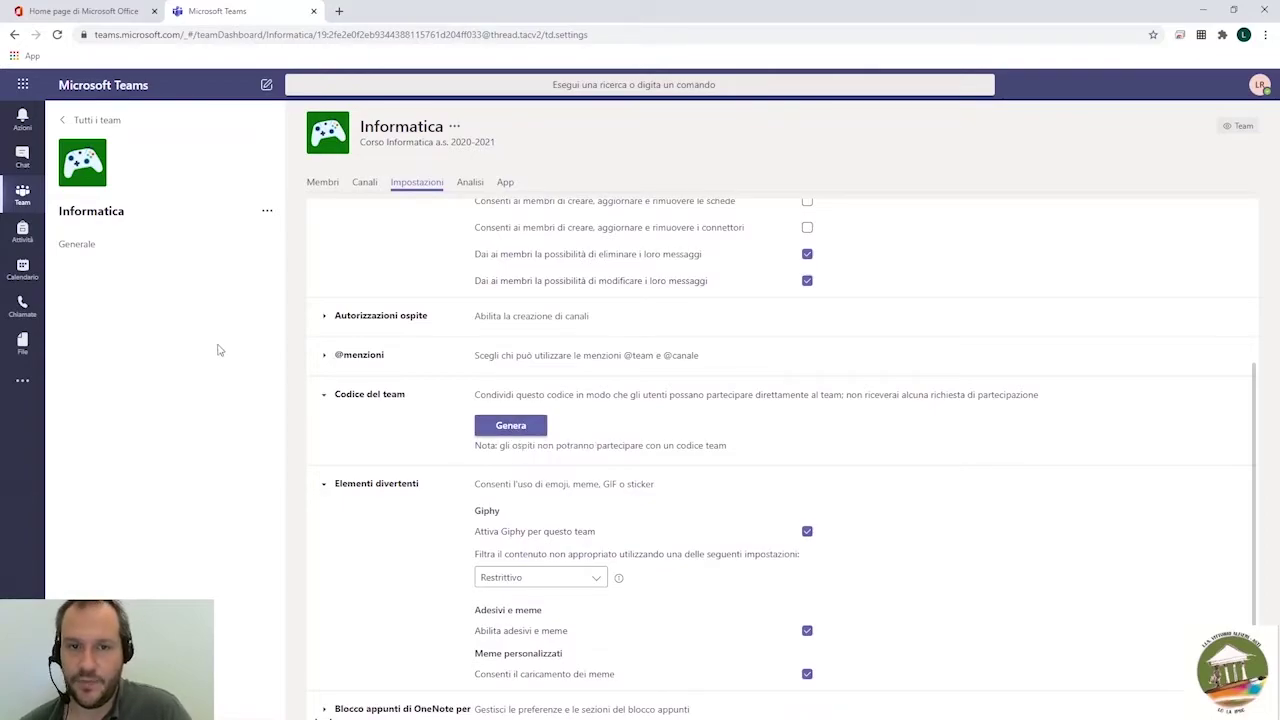
- Start a new channel in the Informatica team and name it "Sito Web - az. Rossi", leaving the description empty
left_click(110, 248)
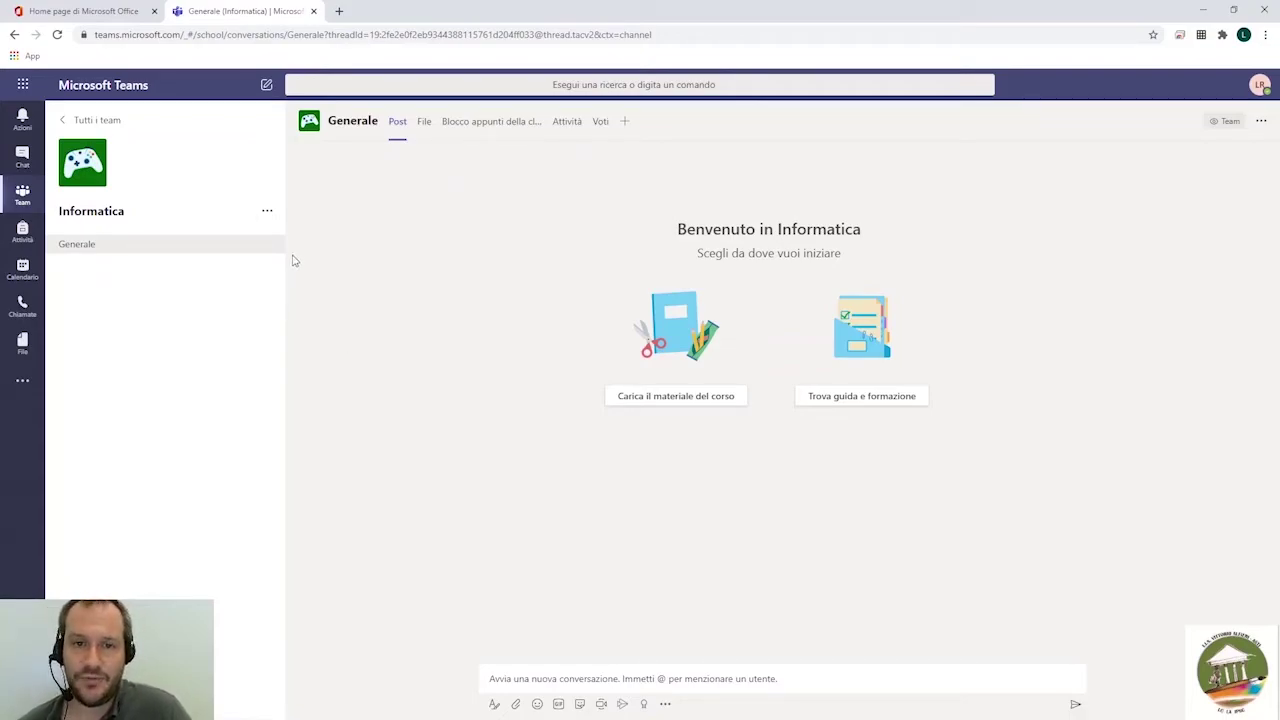
left_click(267, 212)
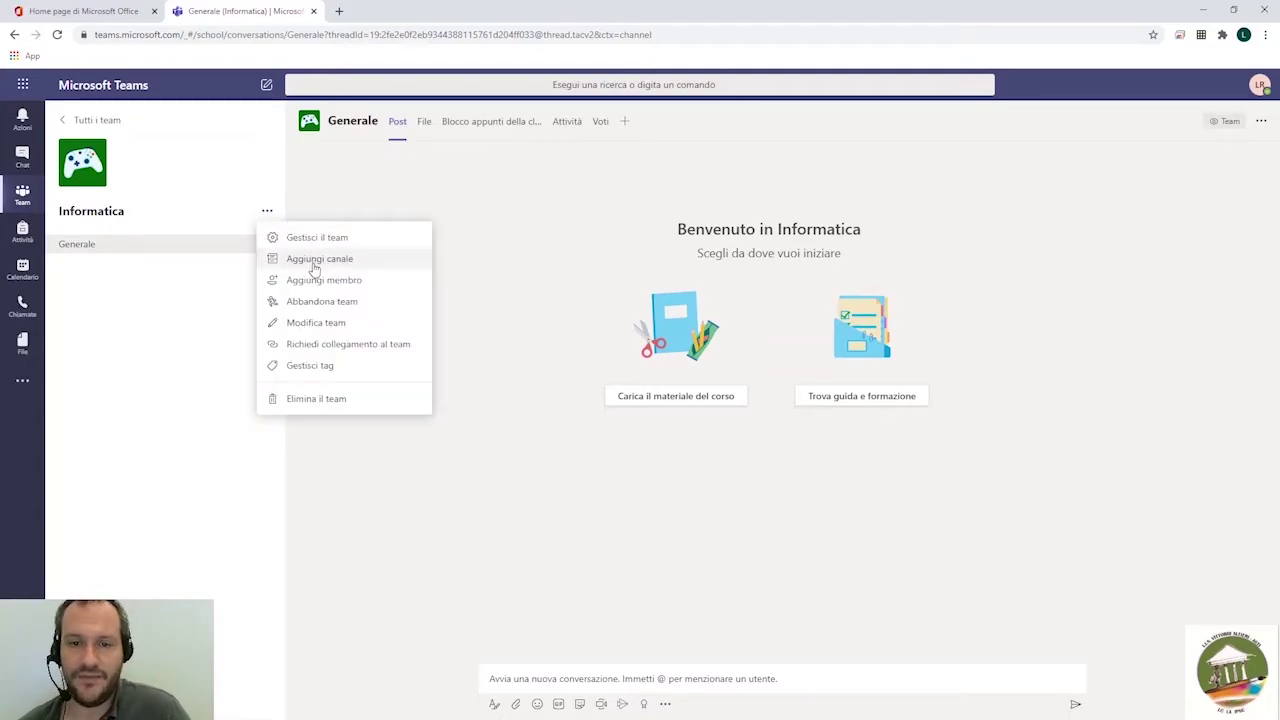
left_click(314, 260)
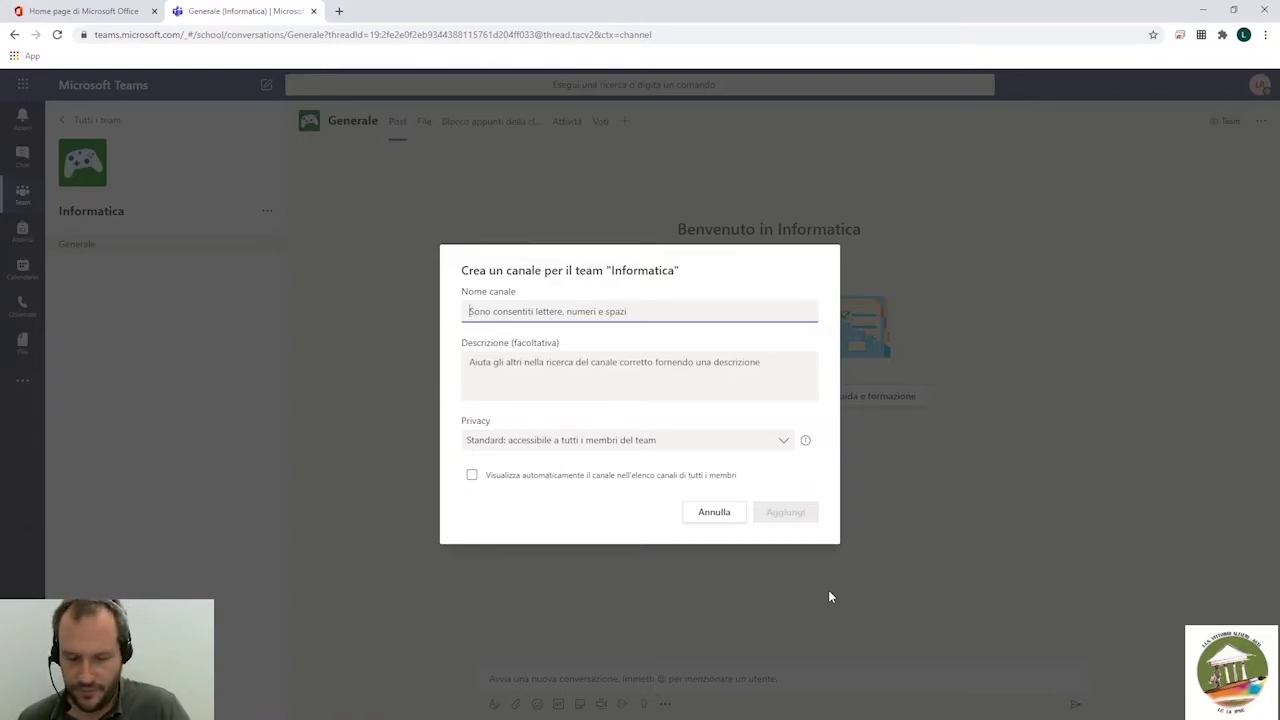
type("Sito Web - az. Rossi")
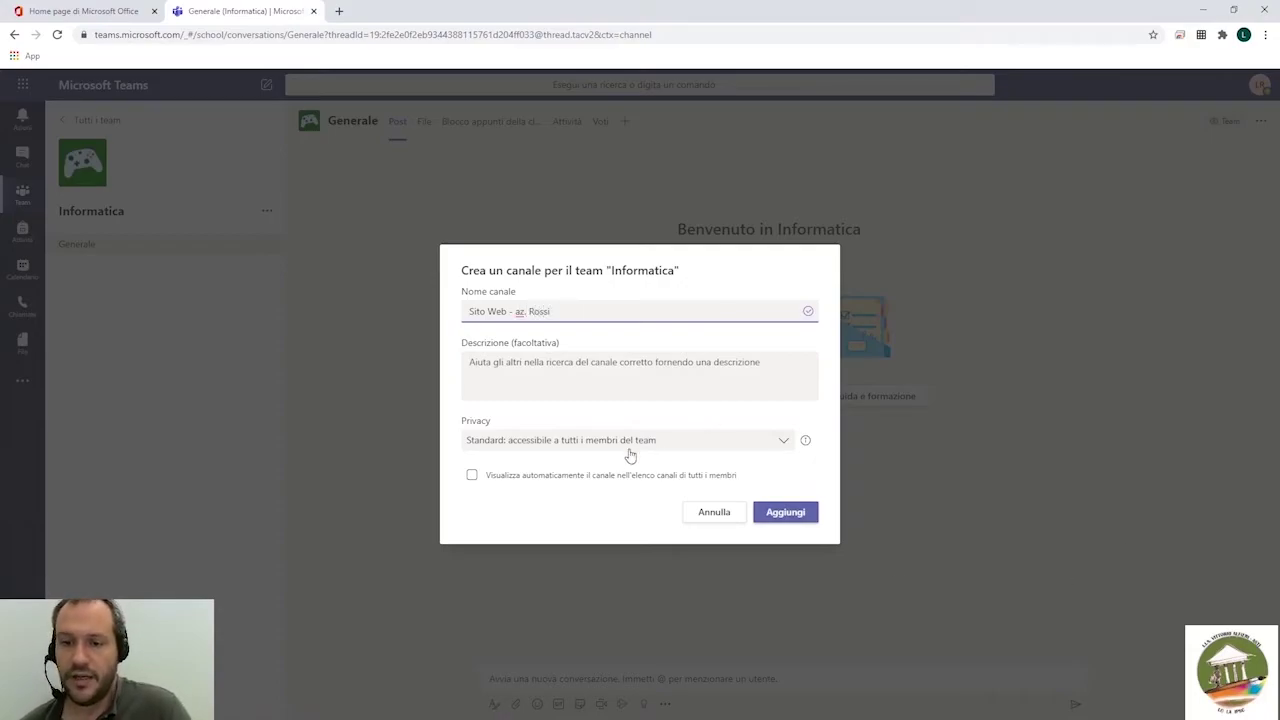
left_click(635, 395)
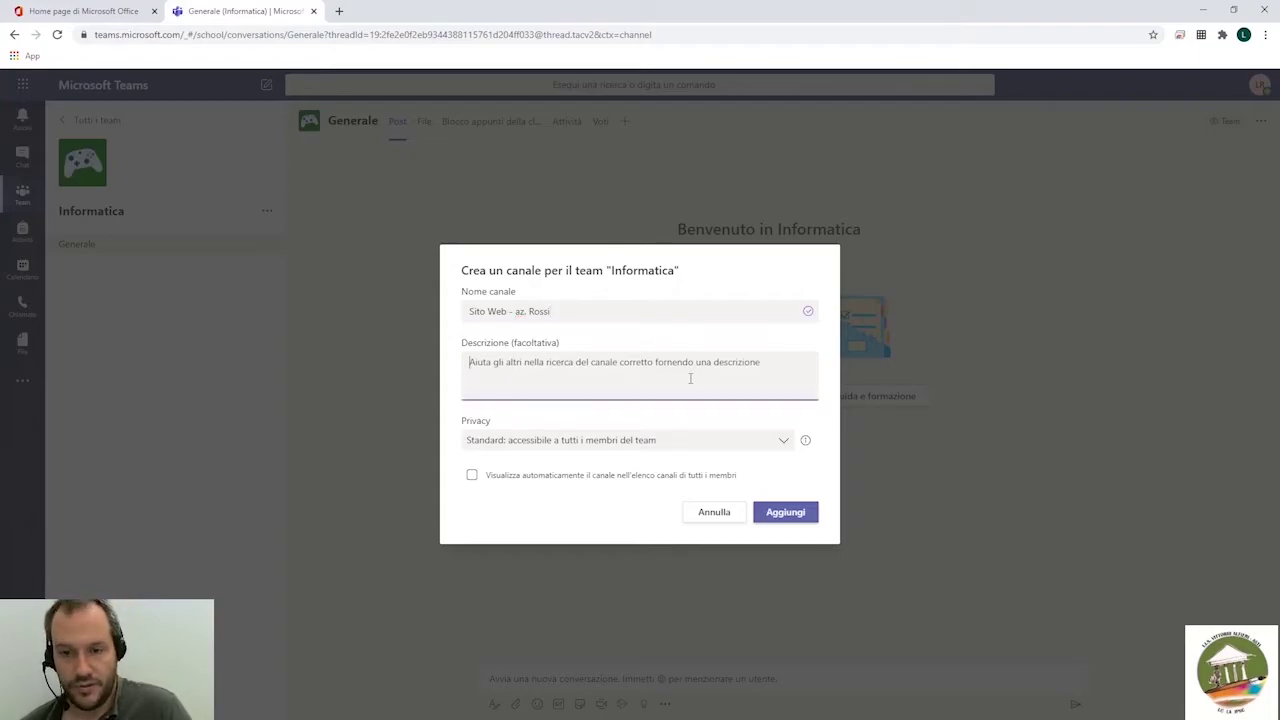
- Set the new channel's privacy to Privato, create the channel, and skip adding members
left_click(498, 442)
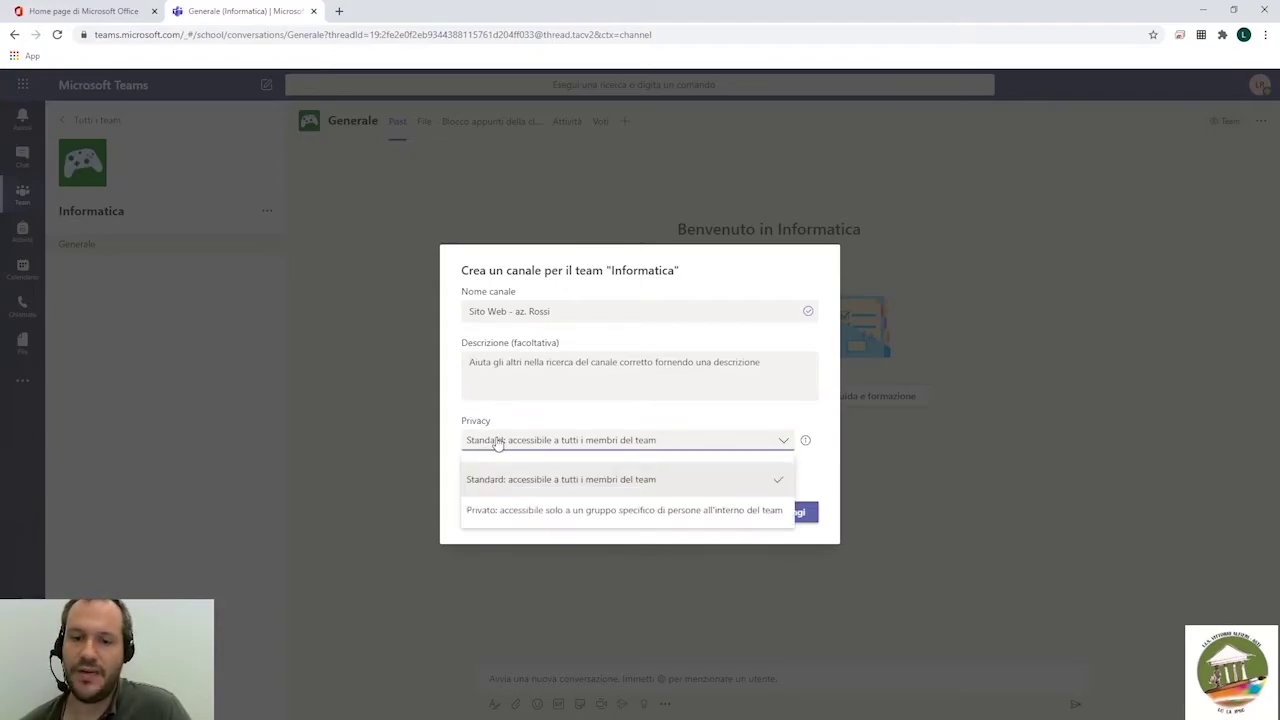
left_click(512, 479)
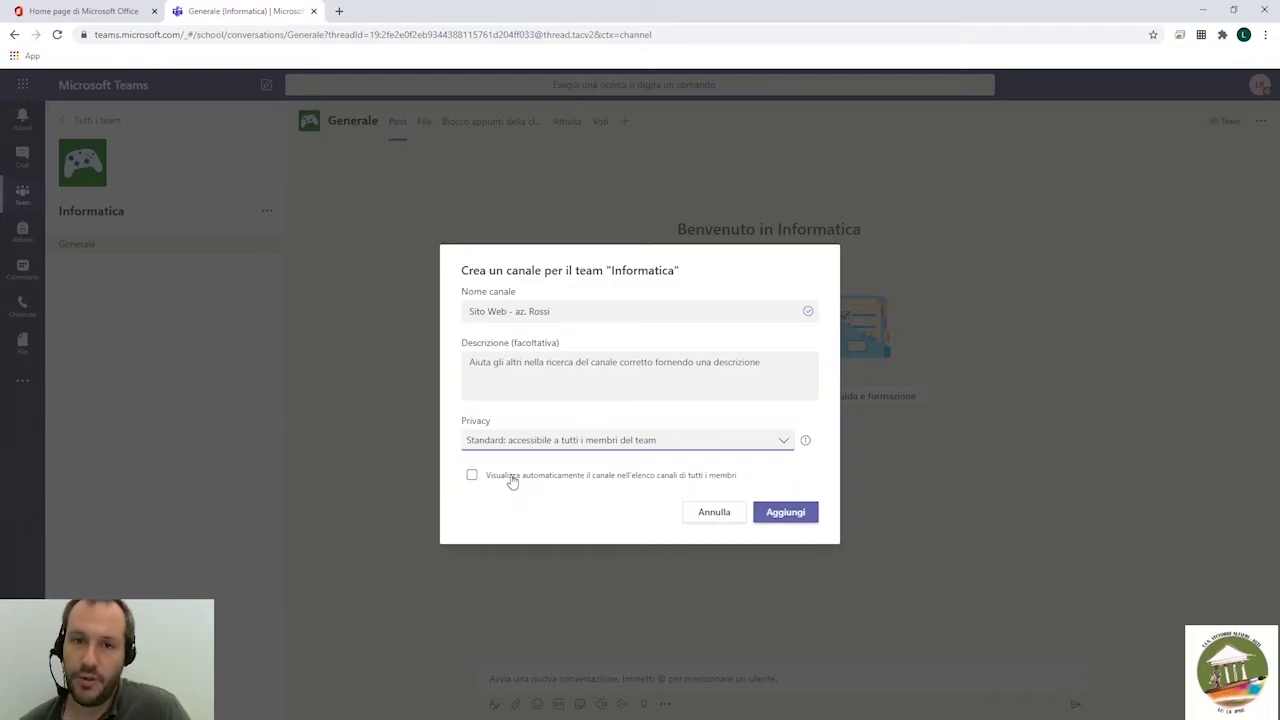
left_click(518, 444)
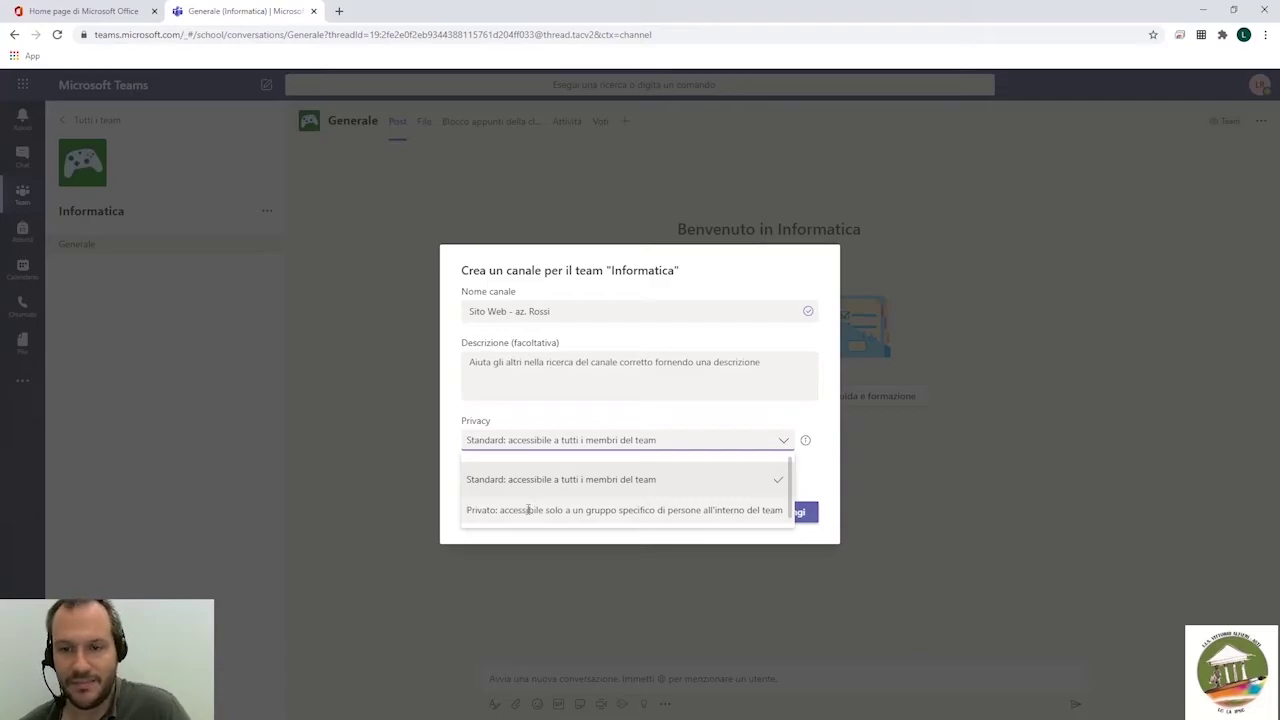
left_click(558, 392)
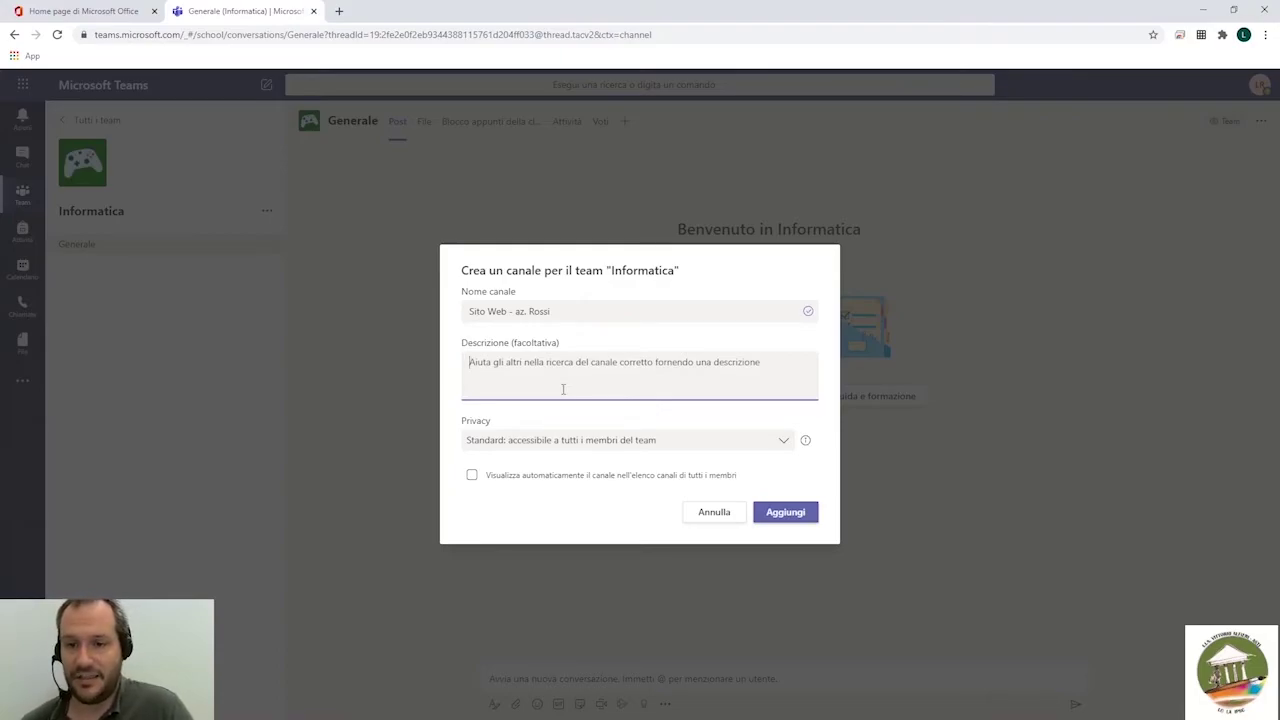
left_click(571, 447)
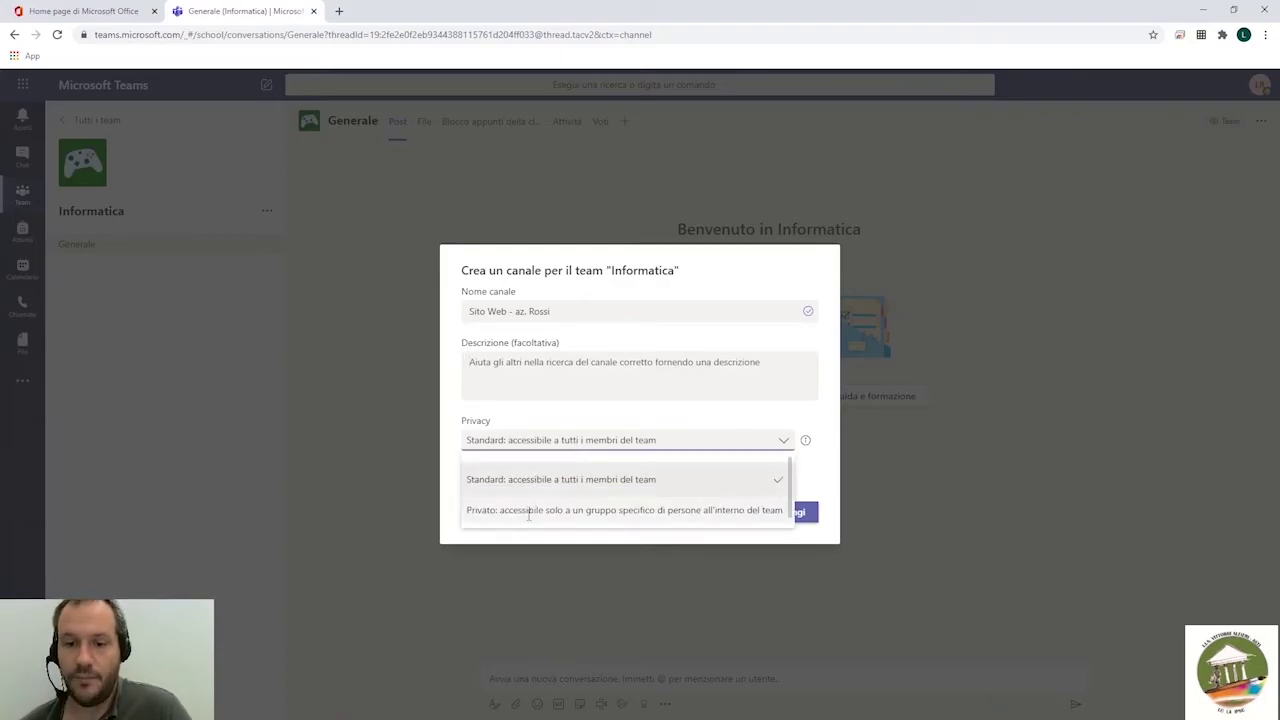
left_click(529, 512)
left_click(801, 515)
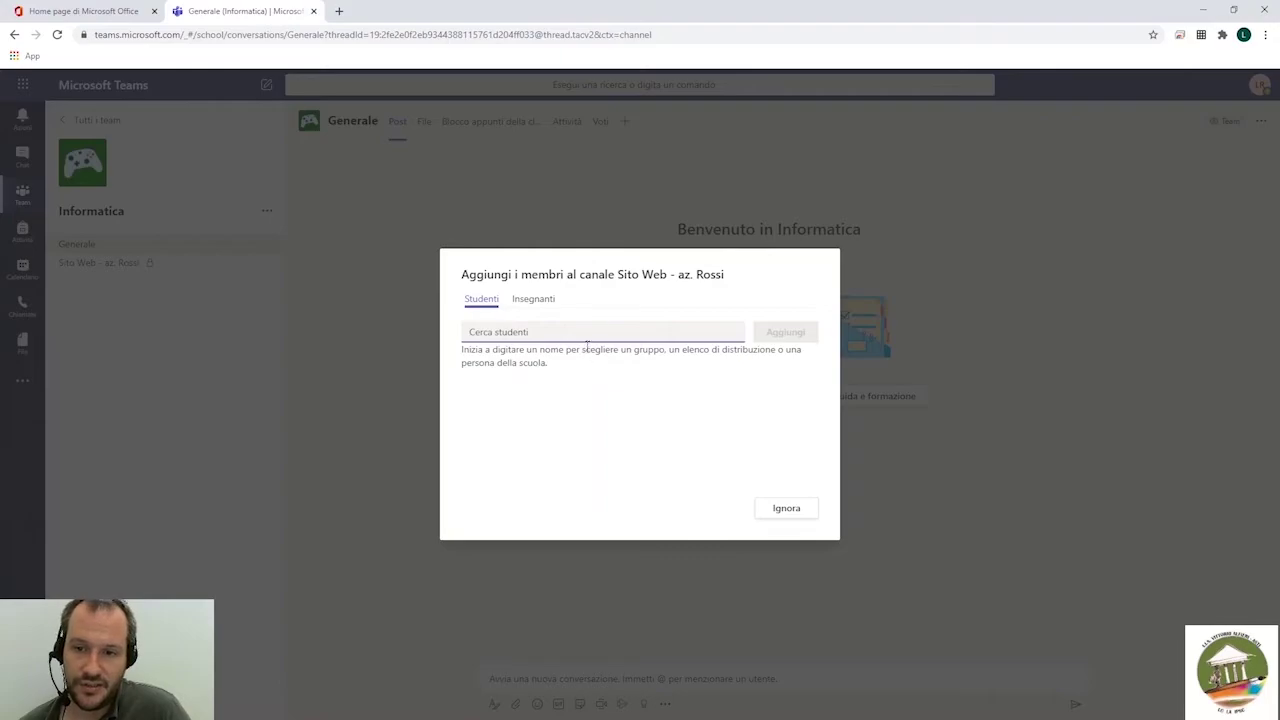
left_click(806, 516)
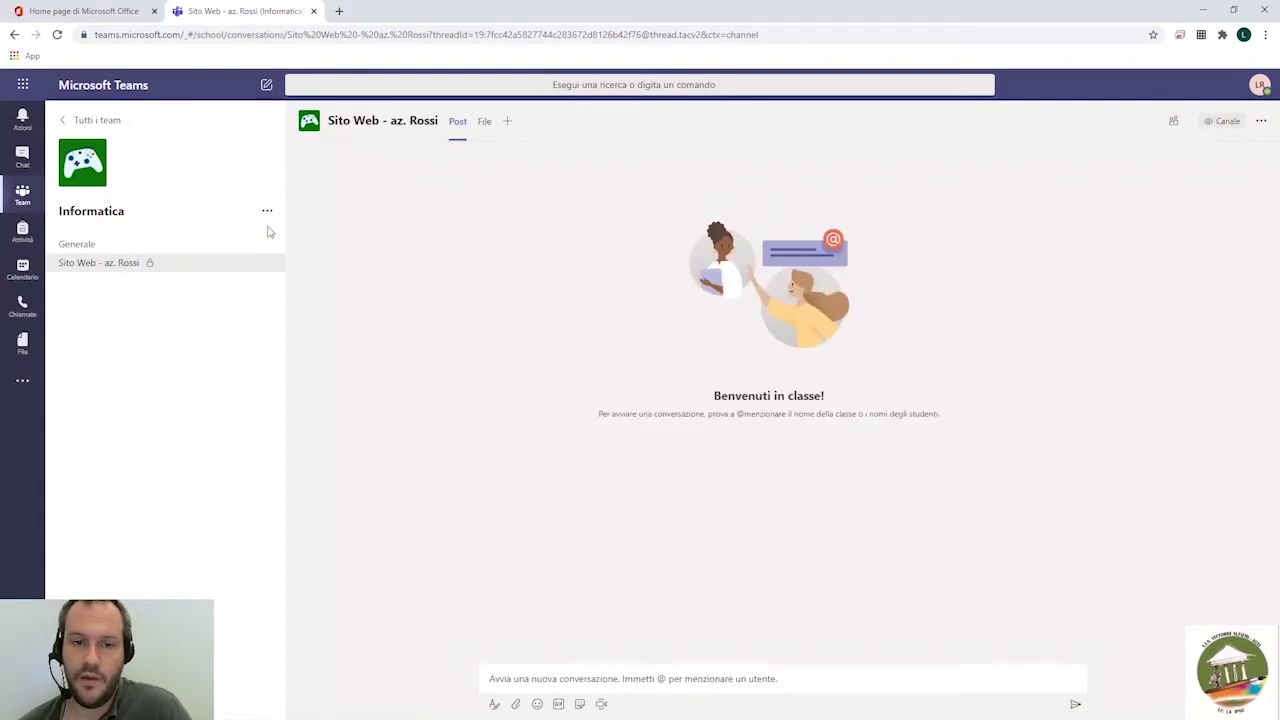
- Create a standard channel named "Domande Risposte" in the Informatica team, shown automatically in all members' channel lists
left_click(268, 212)
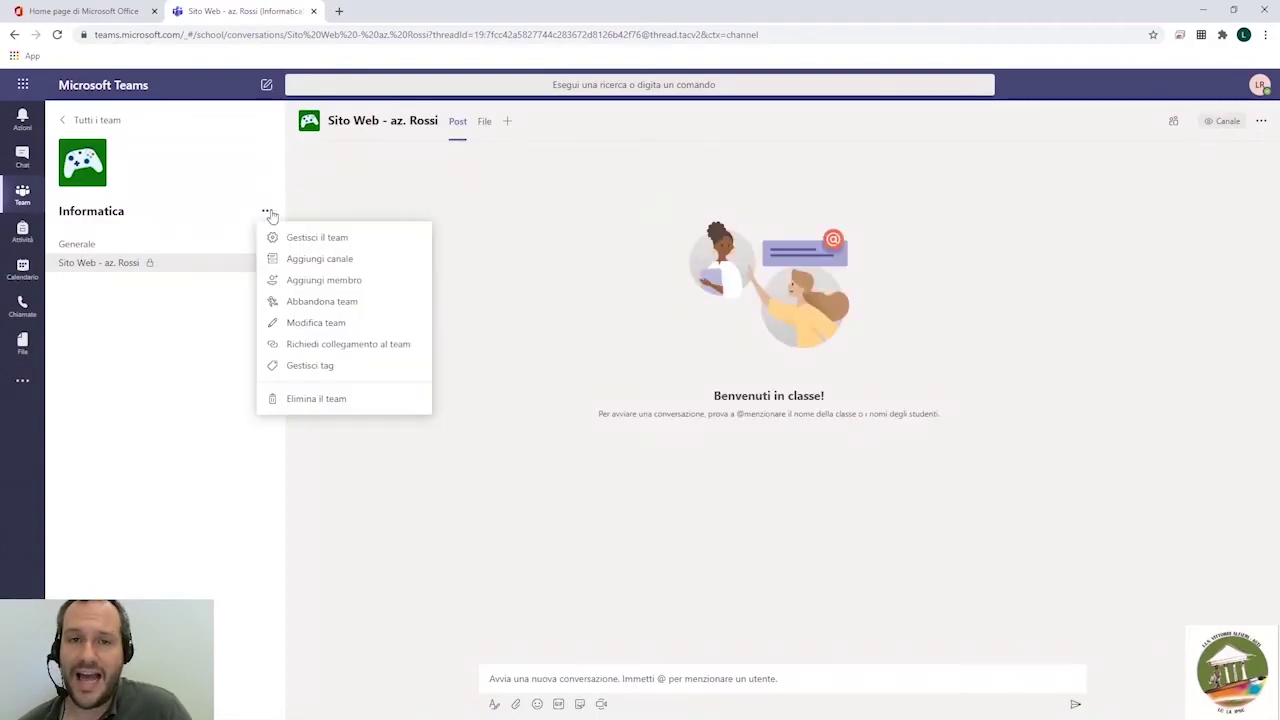
left_click(309, 261)
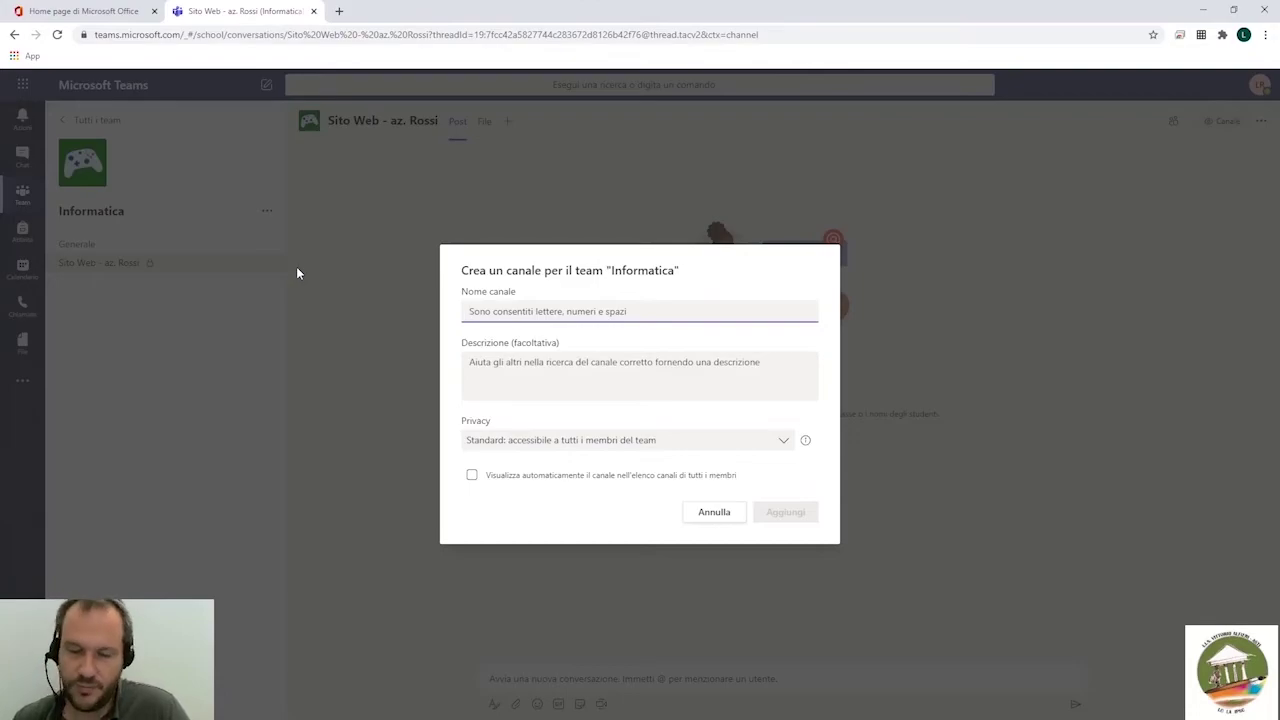
type("Domanda ")
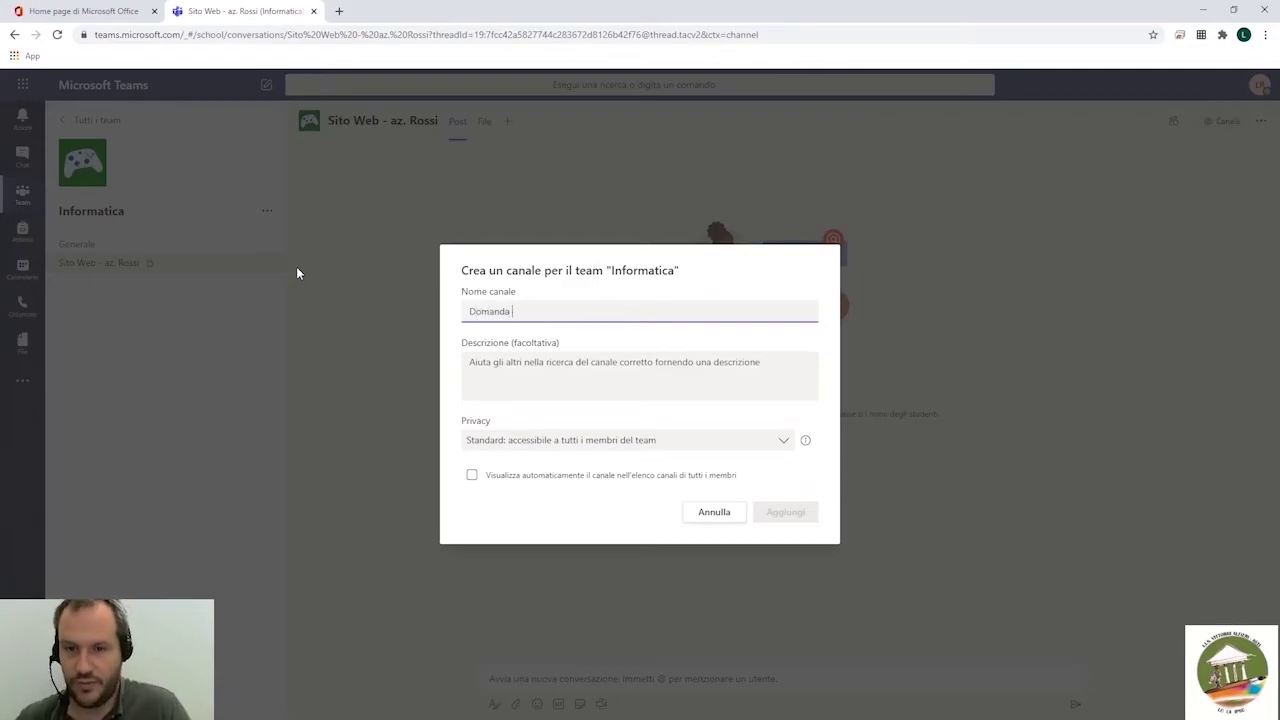
key("BackSpace")
key("BackSpace")
type("e & Risposte")
key("Tab")
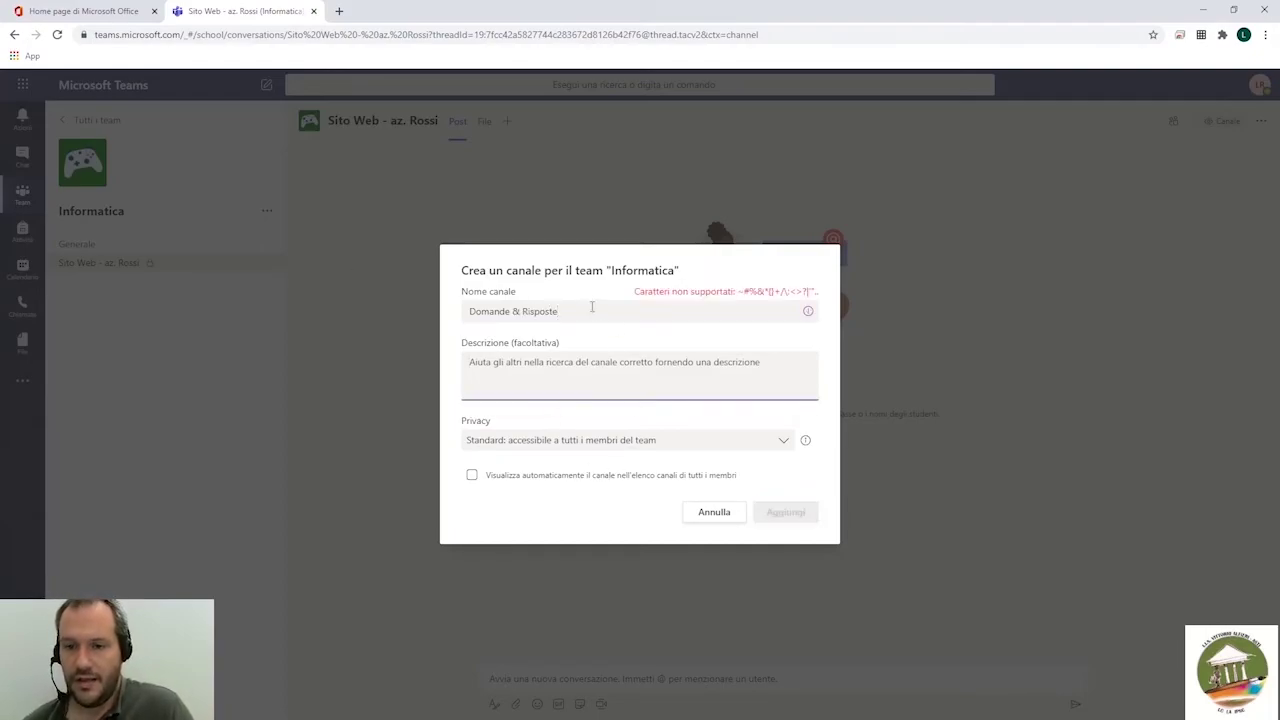
left_click(519, 311)
key("BackSpace")
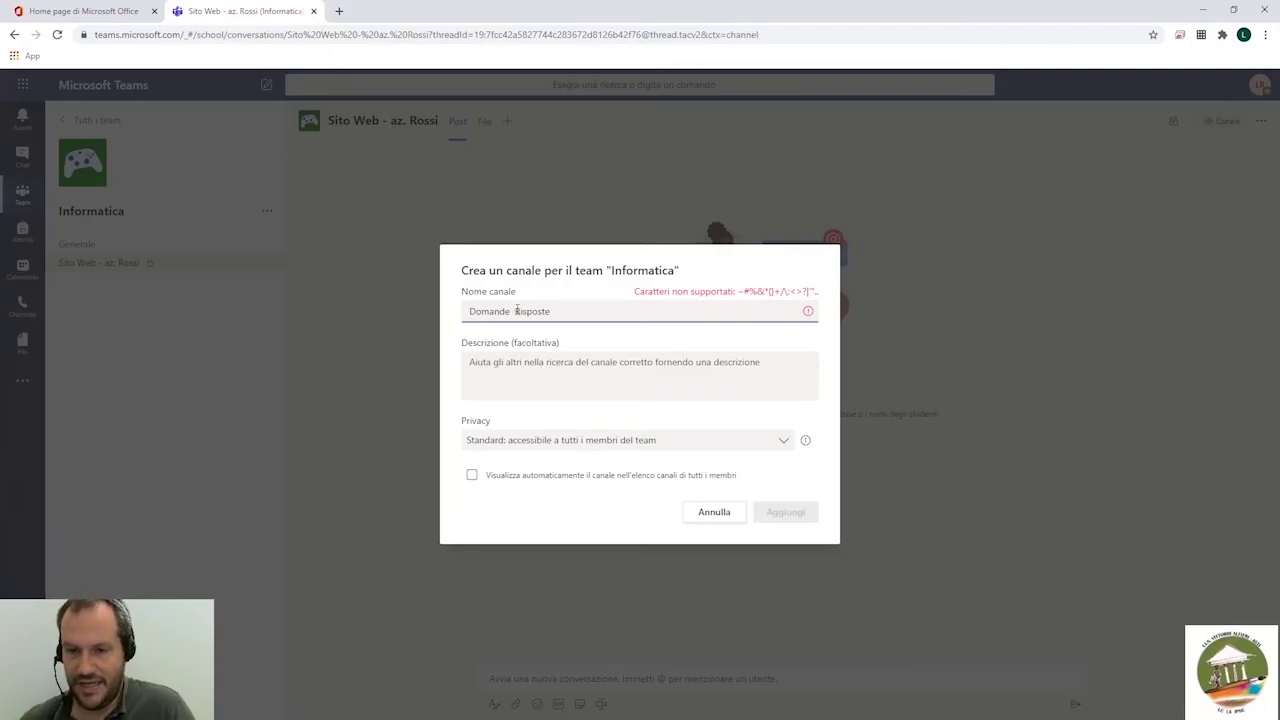
left_click(542, 485)
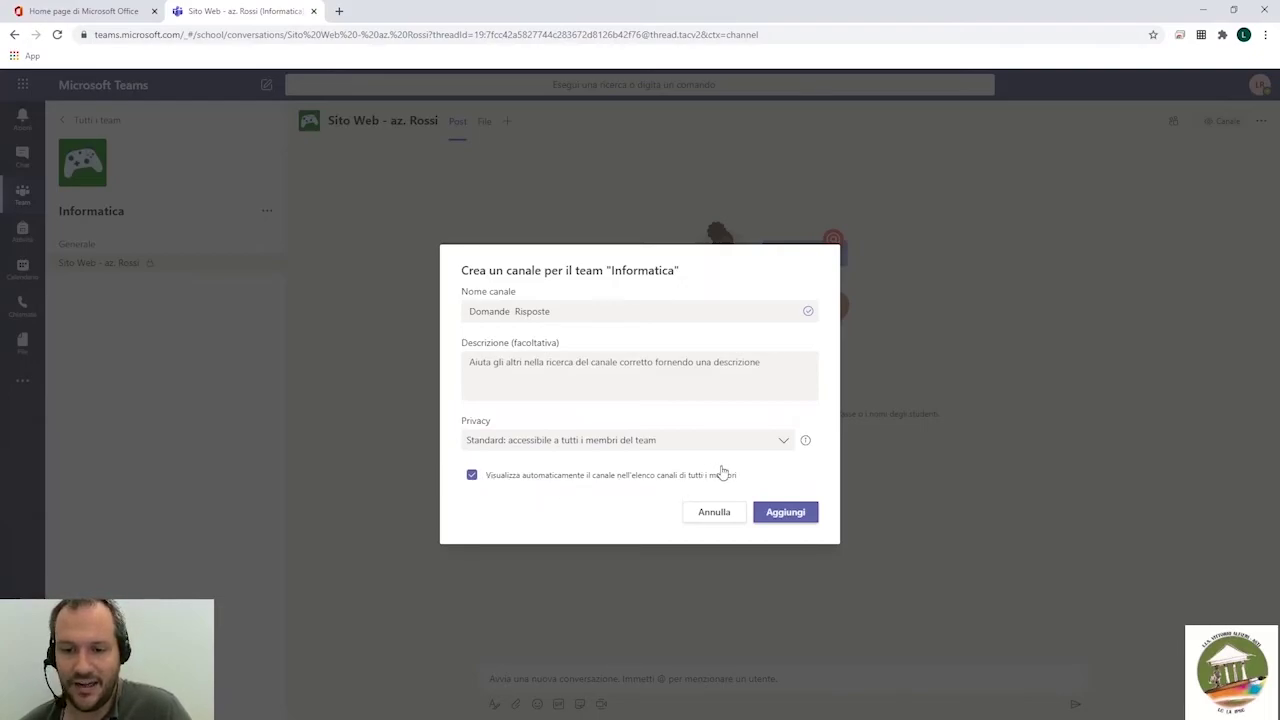
left_click(789, 513)
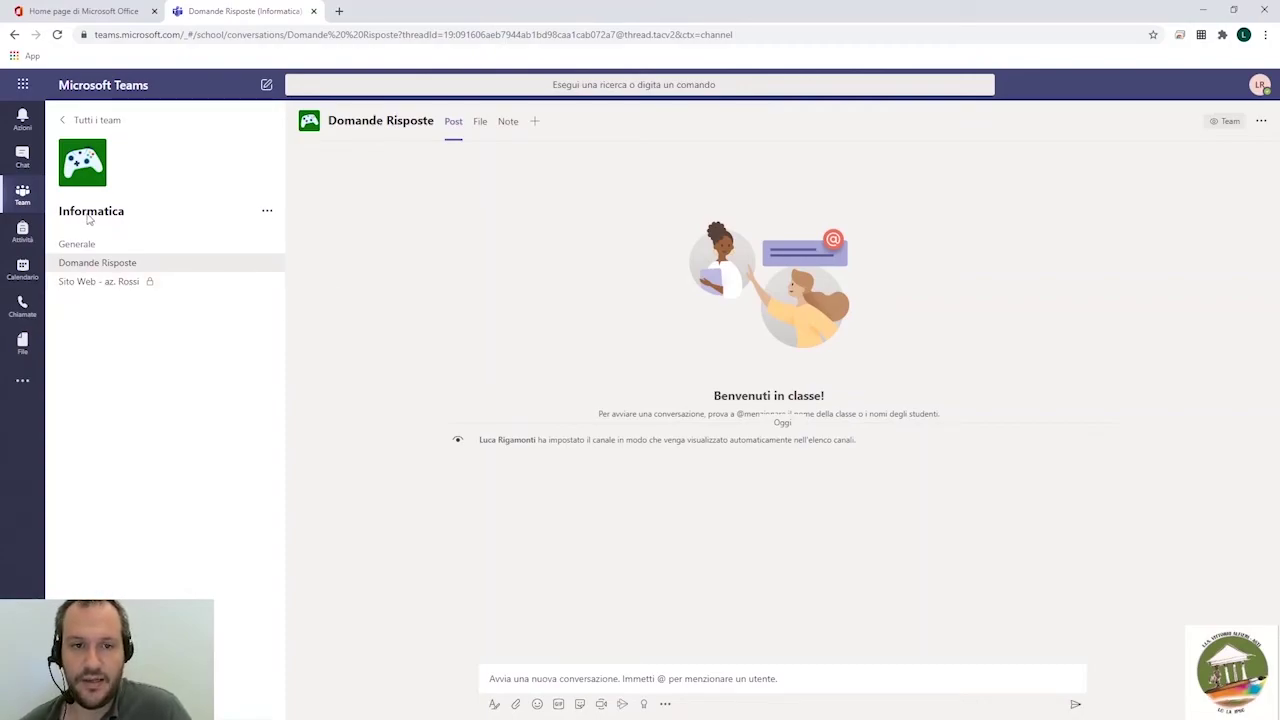
- Add two people as students to the Informatica team, searching for each by full name
left_click(267, 210)
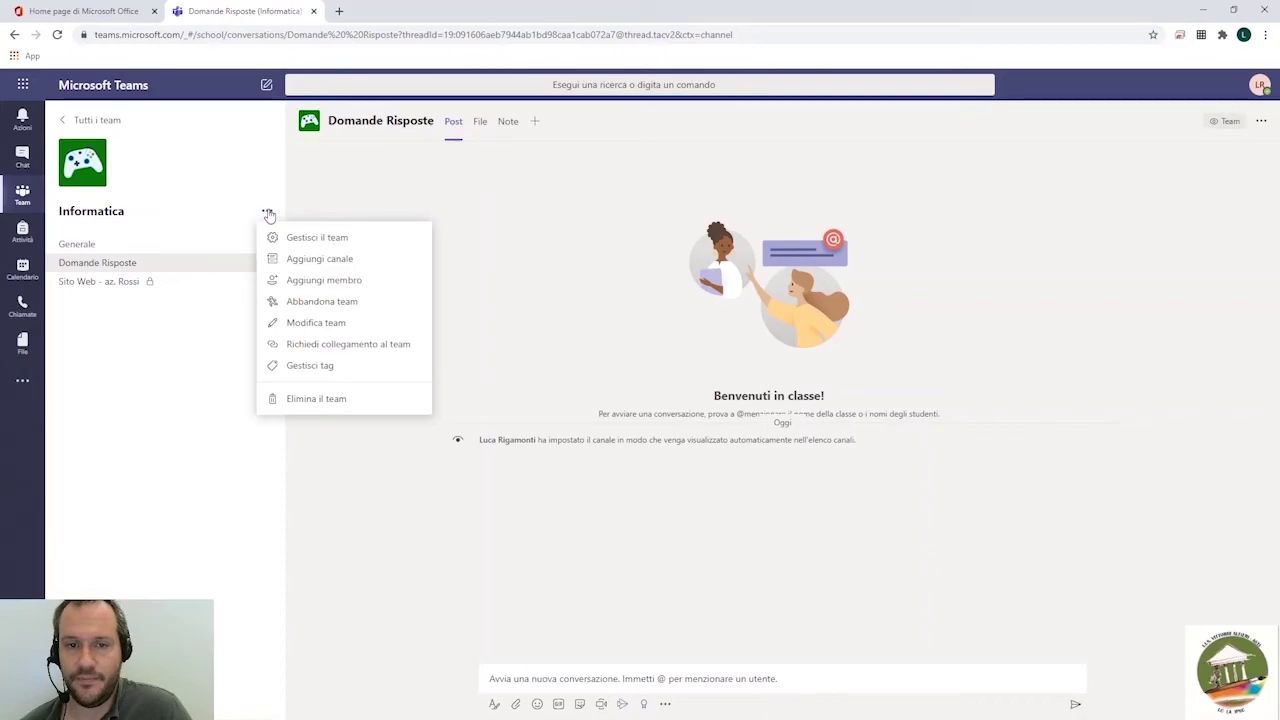
left_click(346, 281)
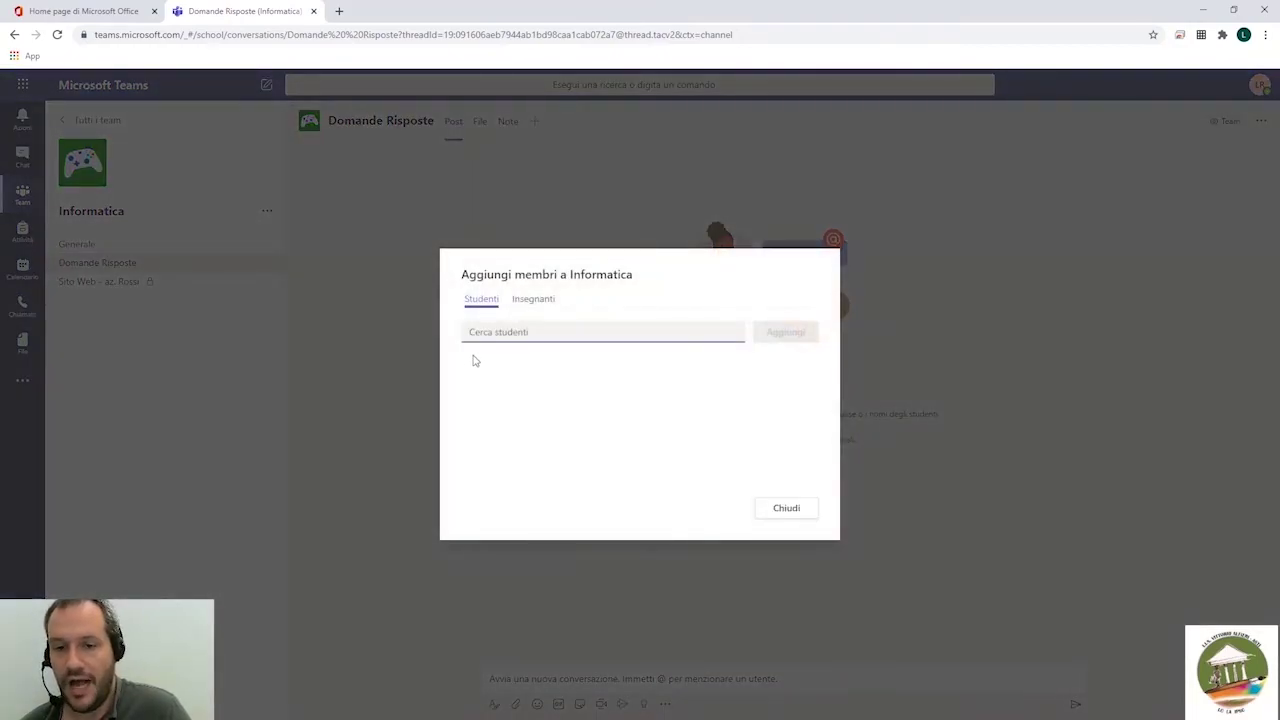
type("mario ros")
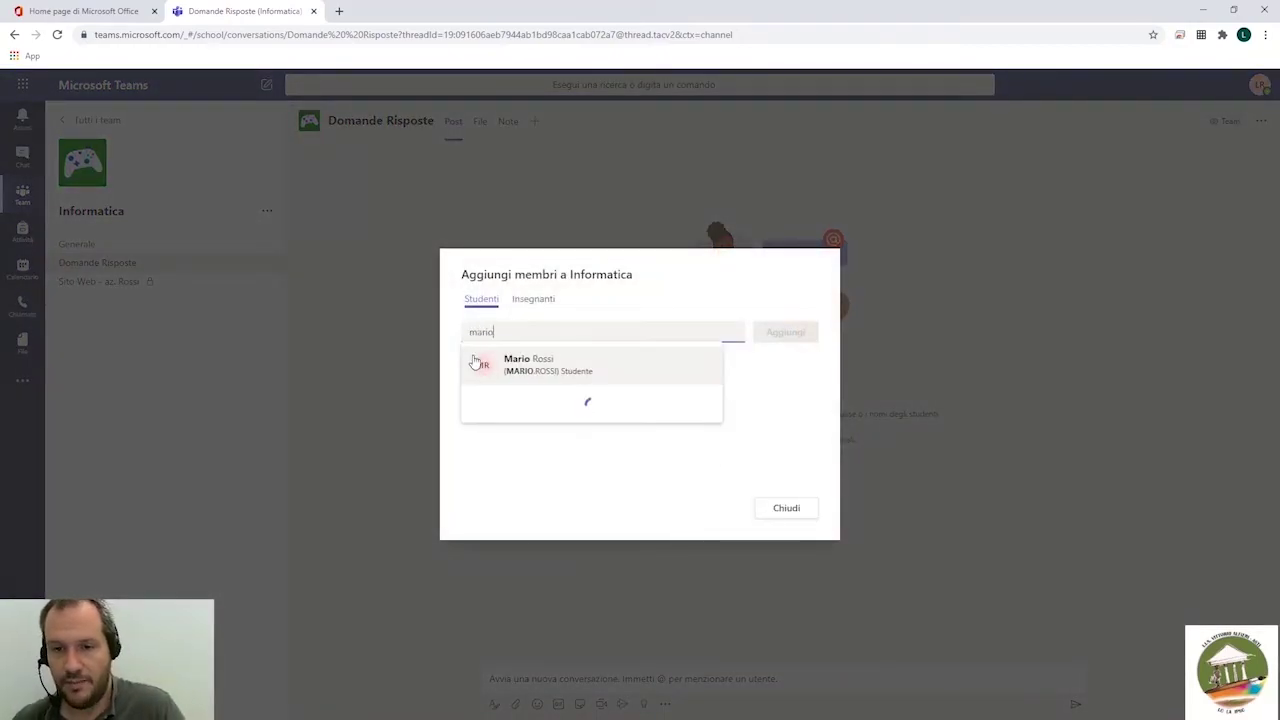
left_click(530, 362)
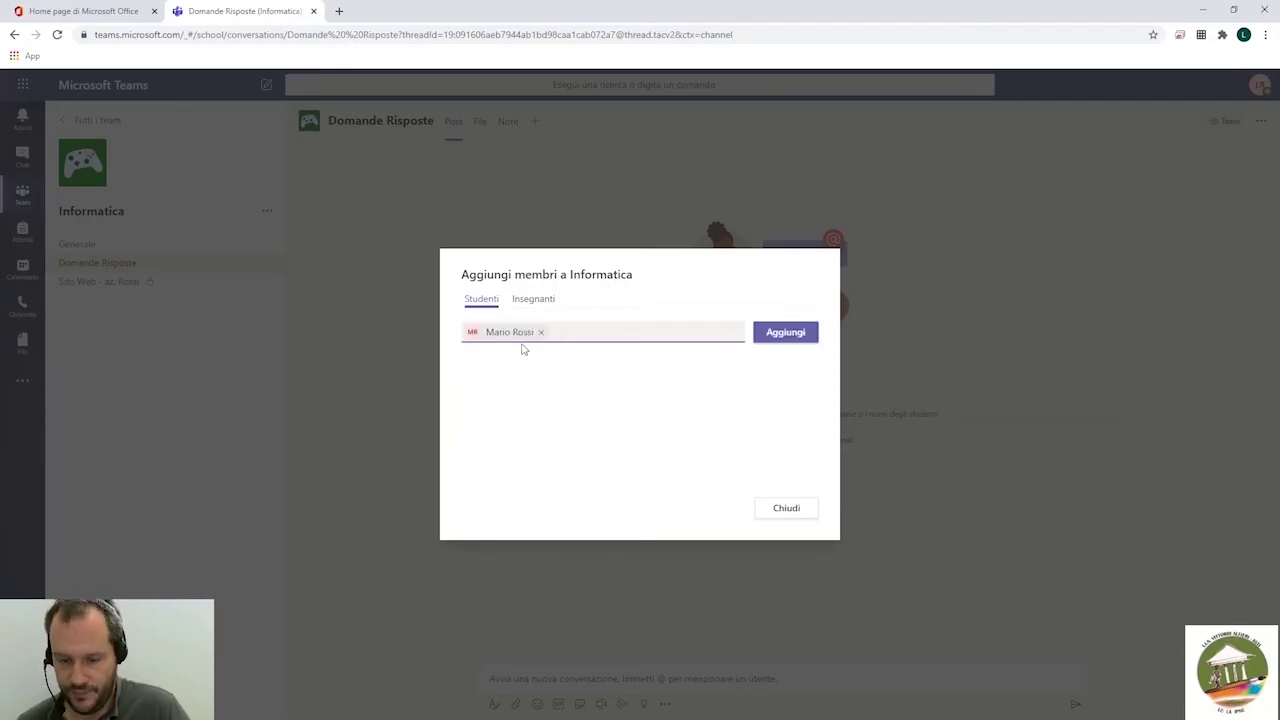
type("luigi bianchi")
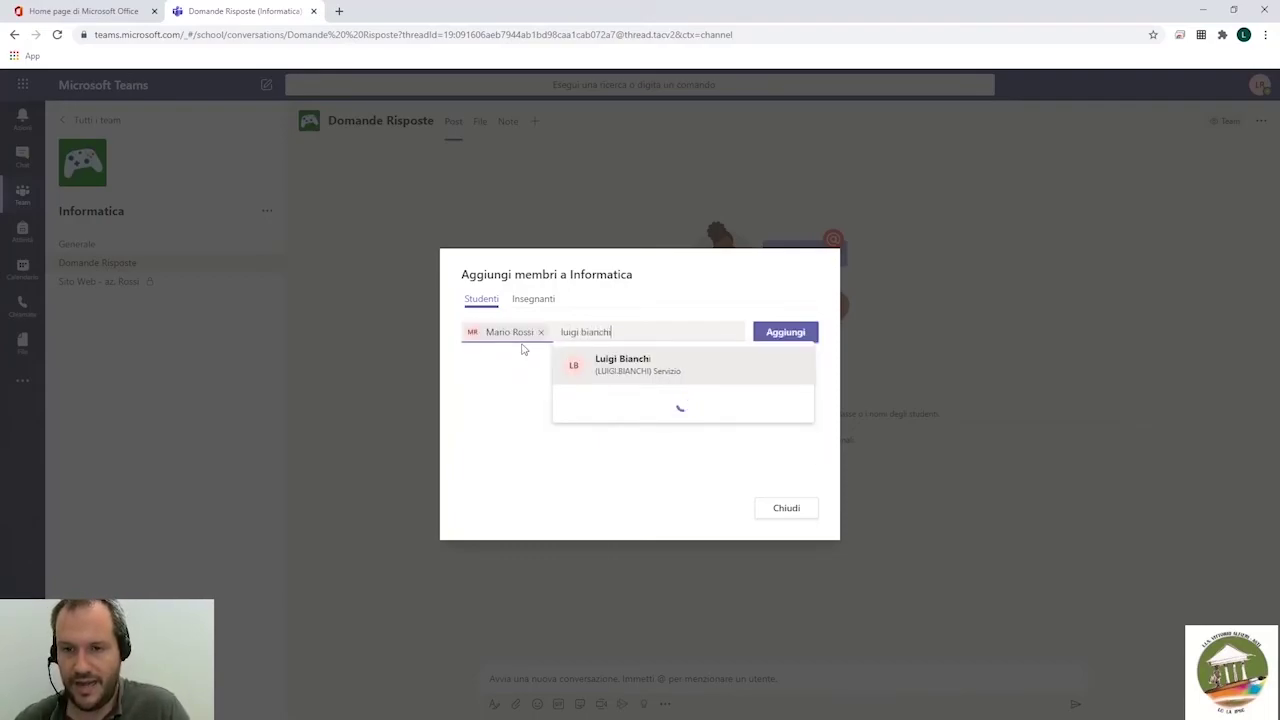
left_click(625, 365)
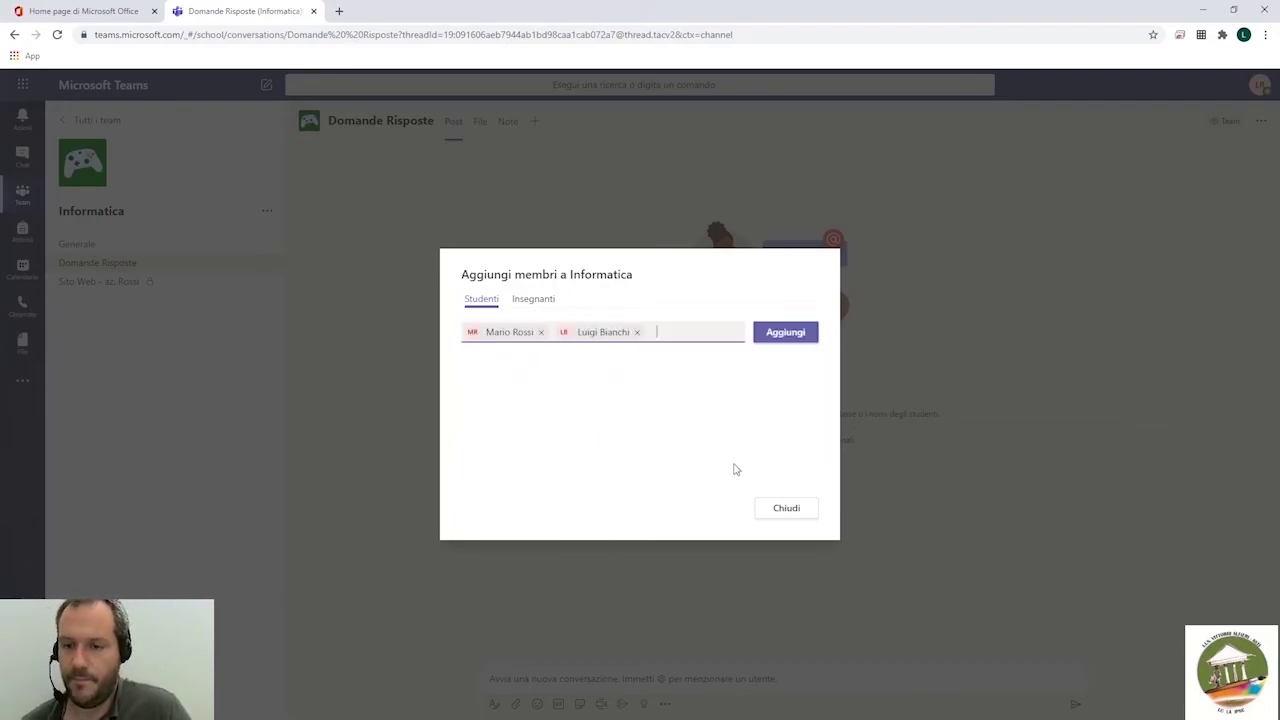
left_click(800, 334)
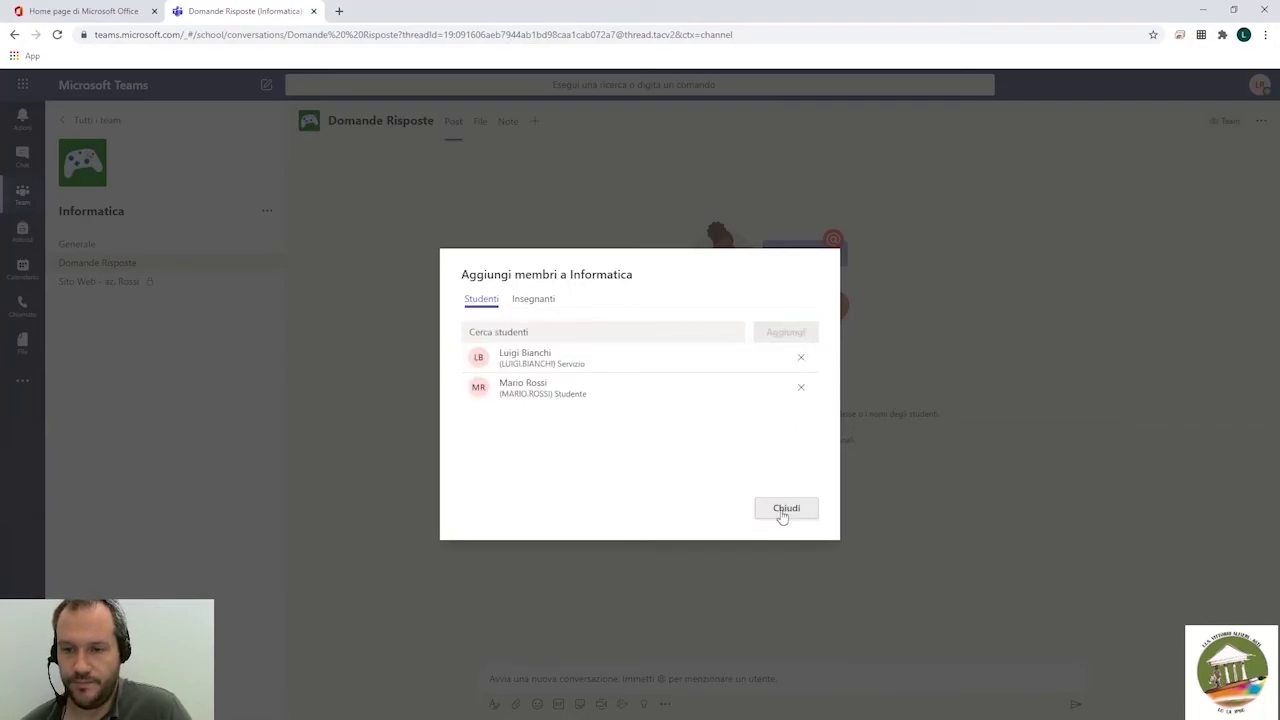
left_click(782, 513)
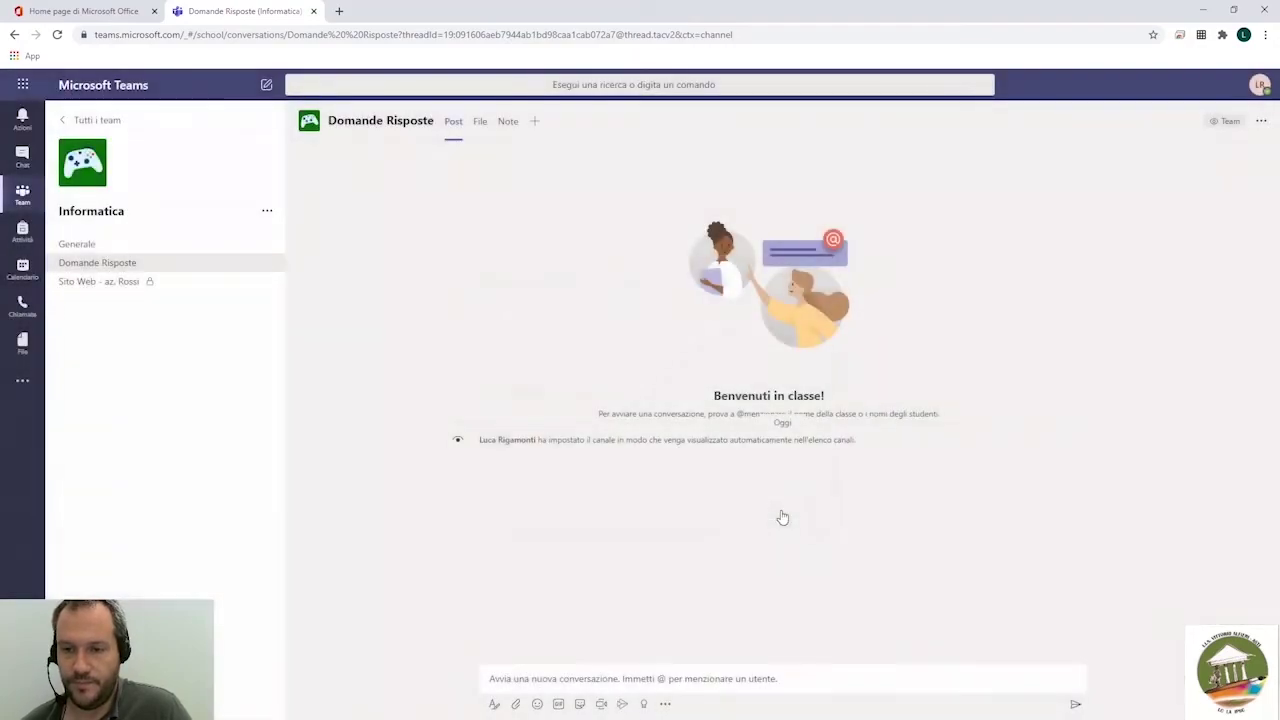
- Review the Informatica team's member list, including the Membri e ospiti group
left_click(267, 216)
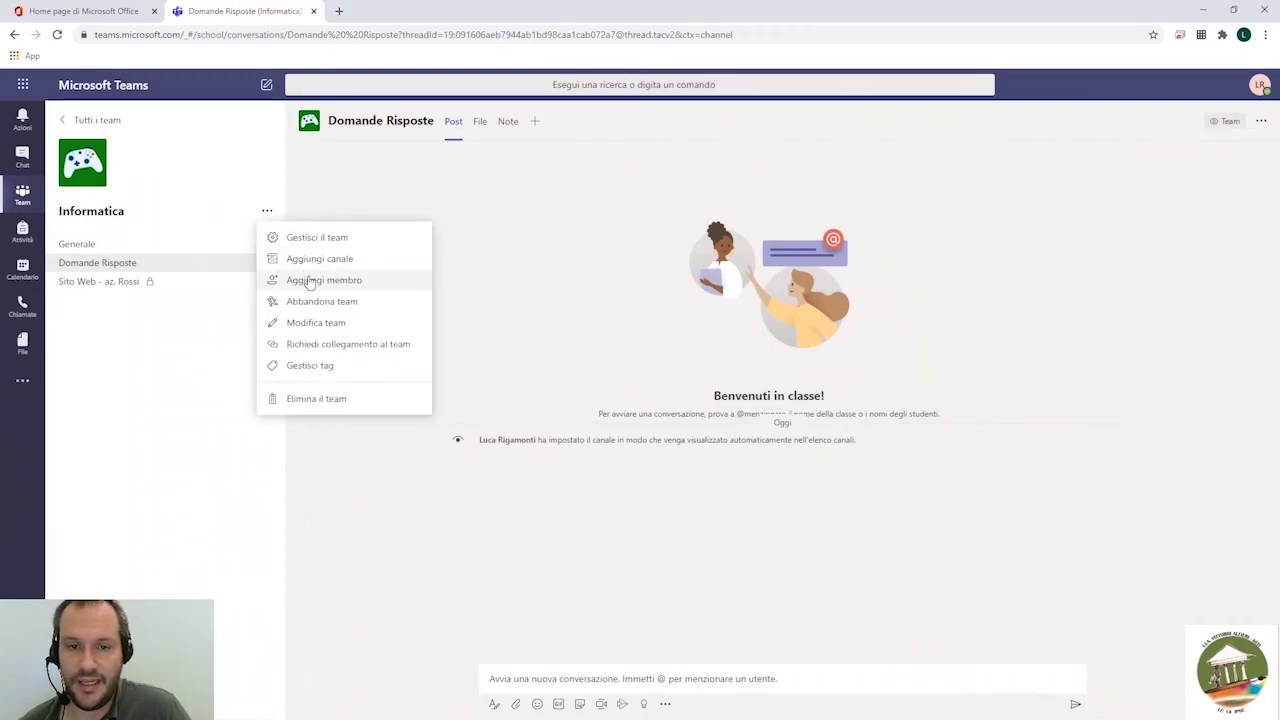
left_click(311, 240)
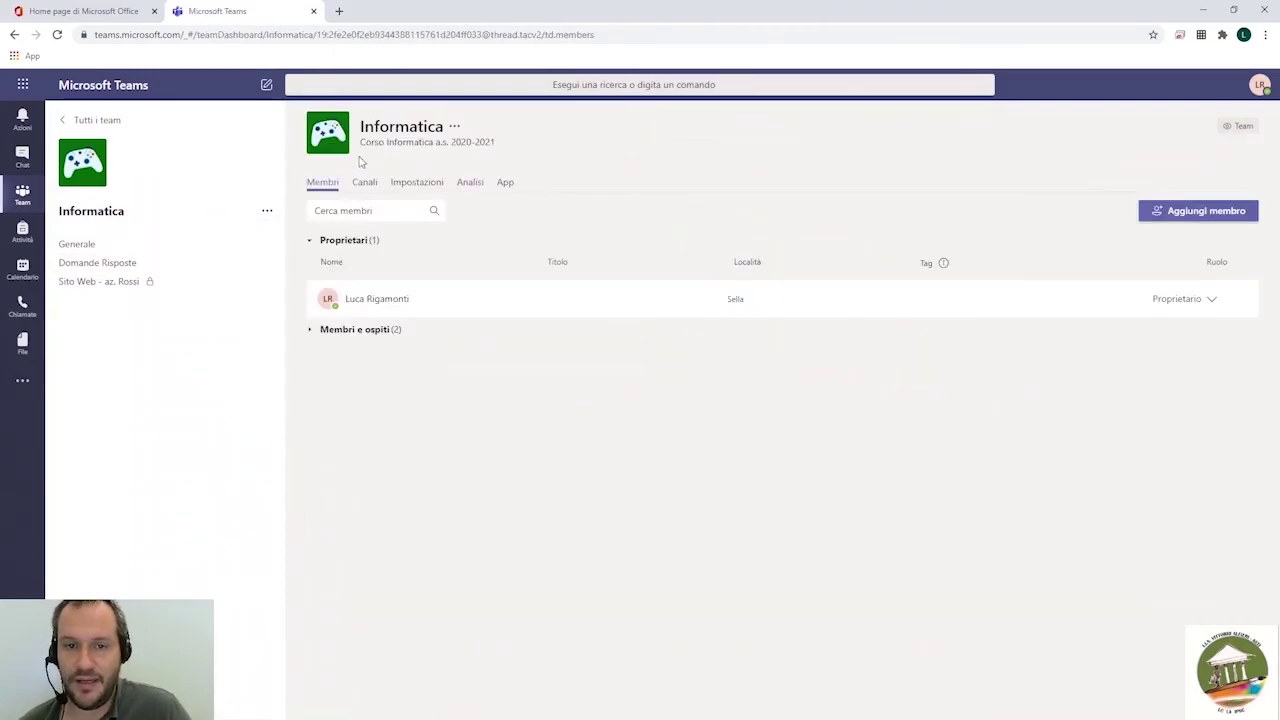
left_click(338, 328)
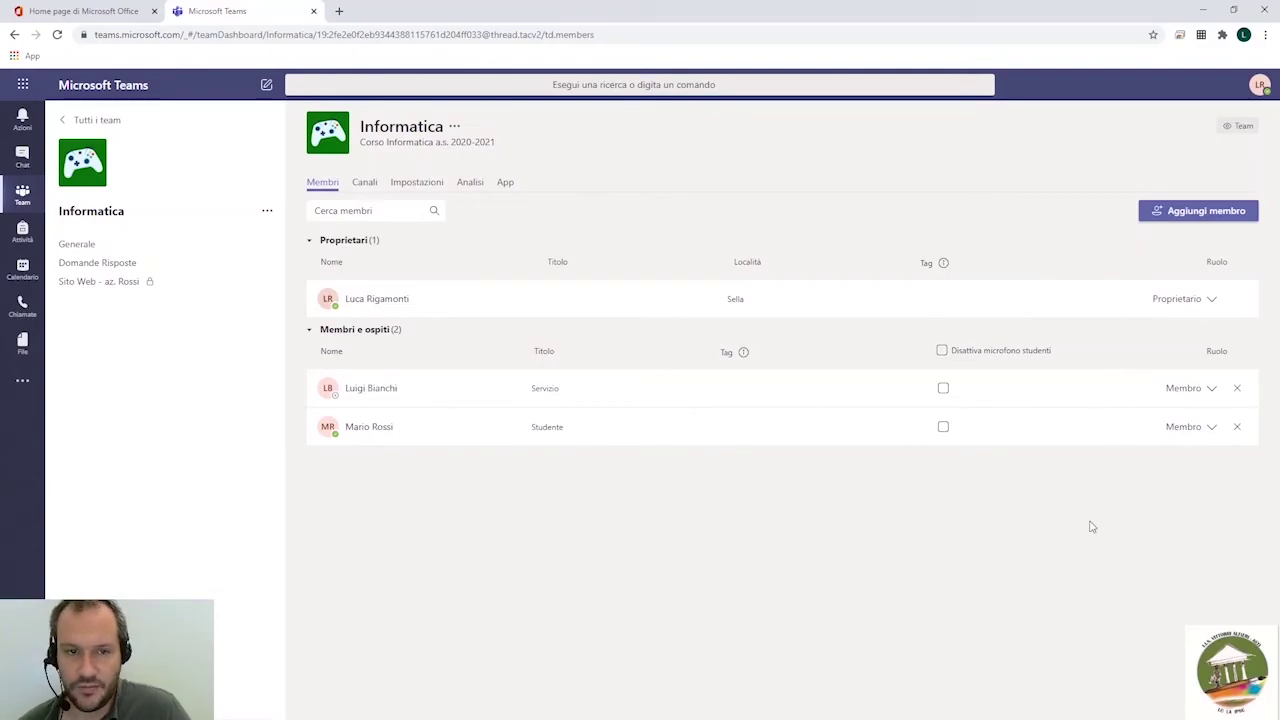
- Add a student from the team to the private "Sito Web - az. Rossi" channel, searching by the student's name
left_click(106, 281)
right_click(106, 281)
left_click(104, 283)
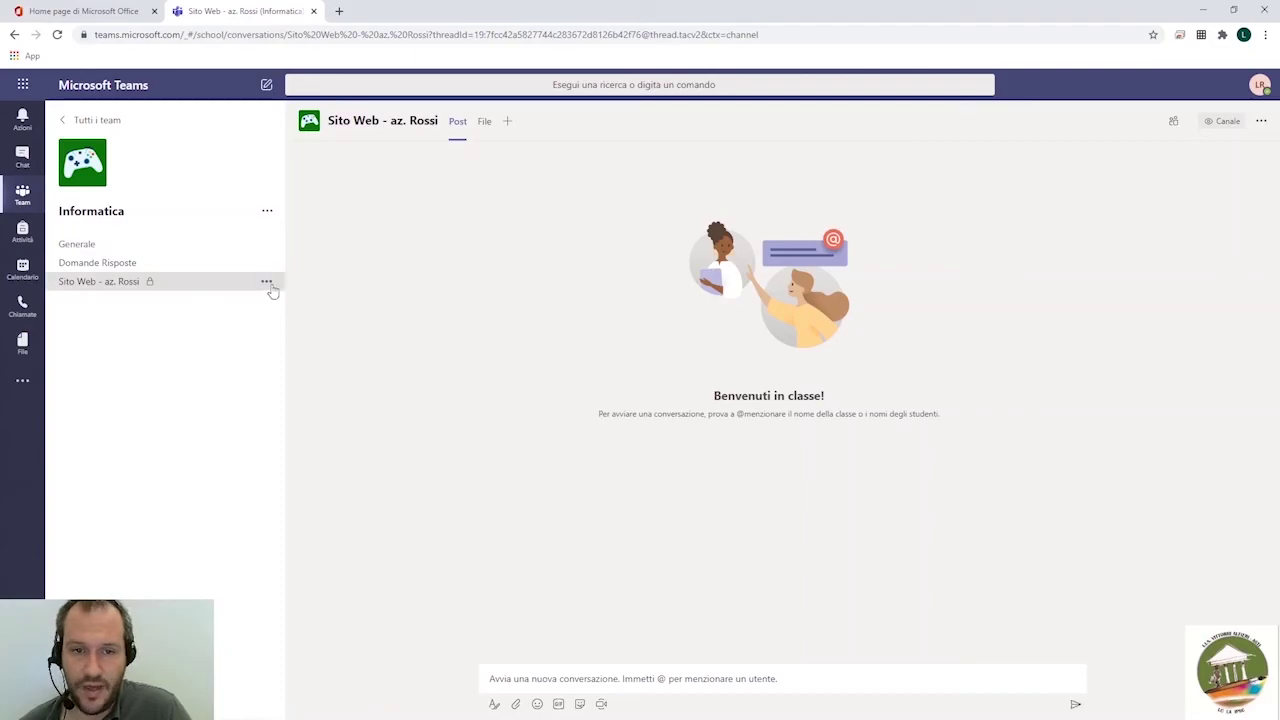
left_click(266, 283)
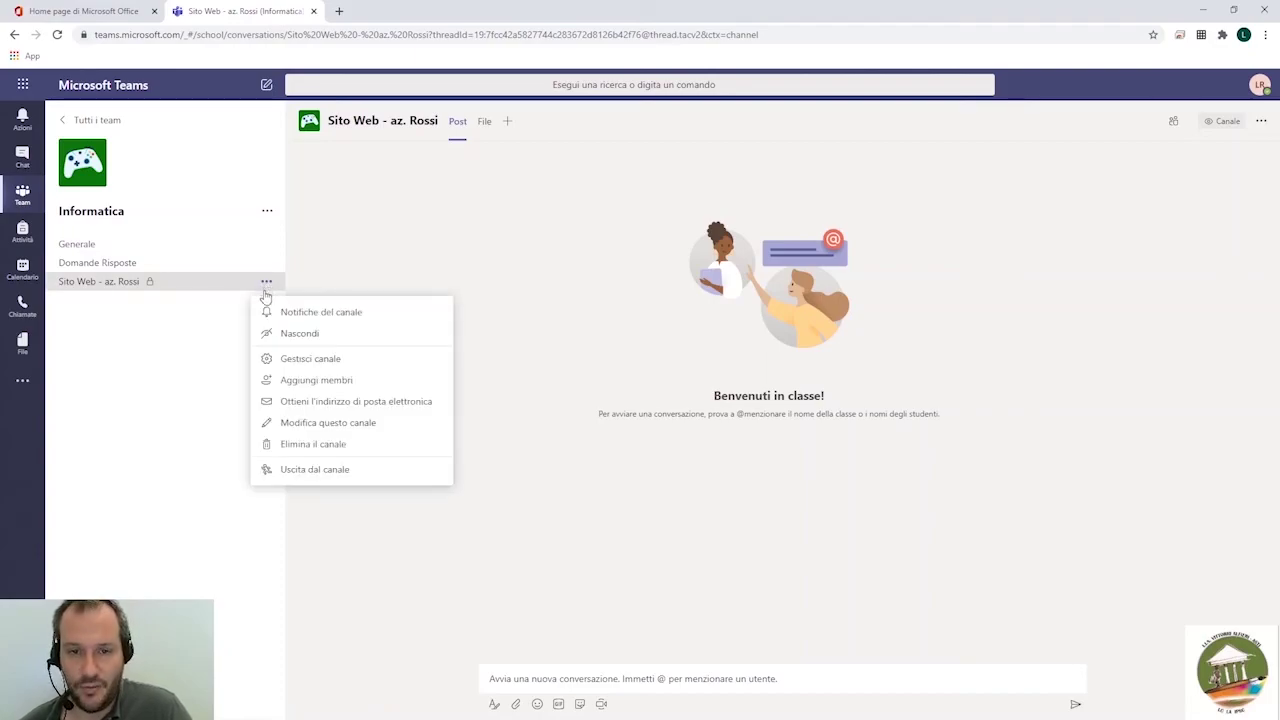
left_click(300, 386)
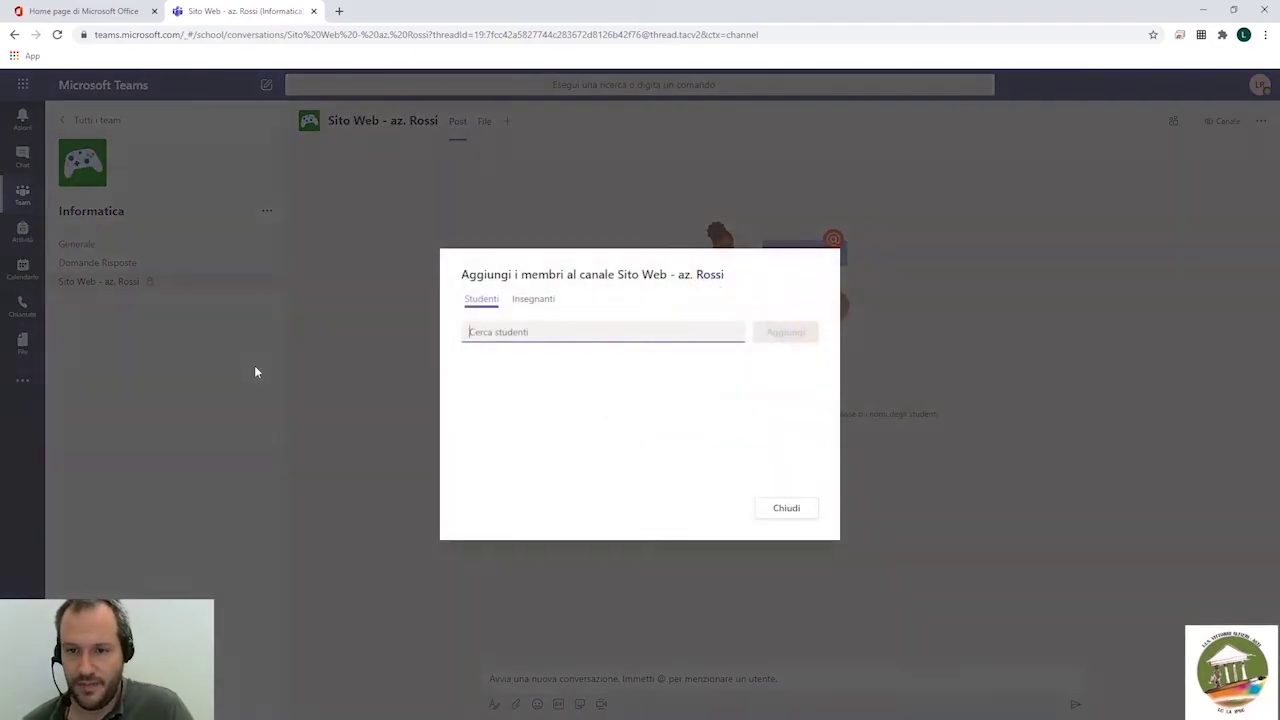
type("mario ro")
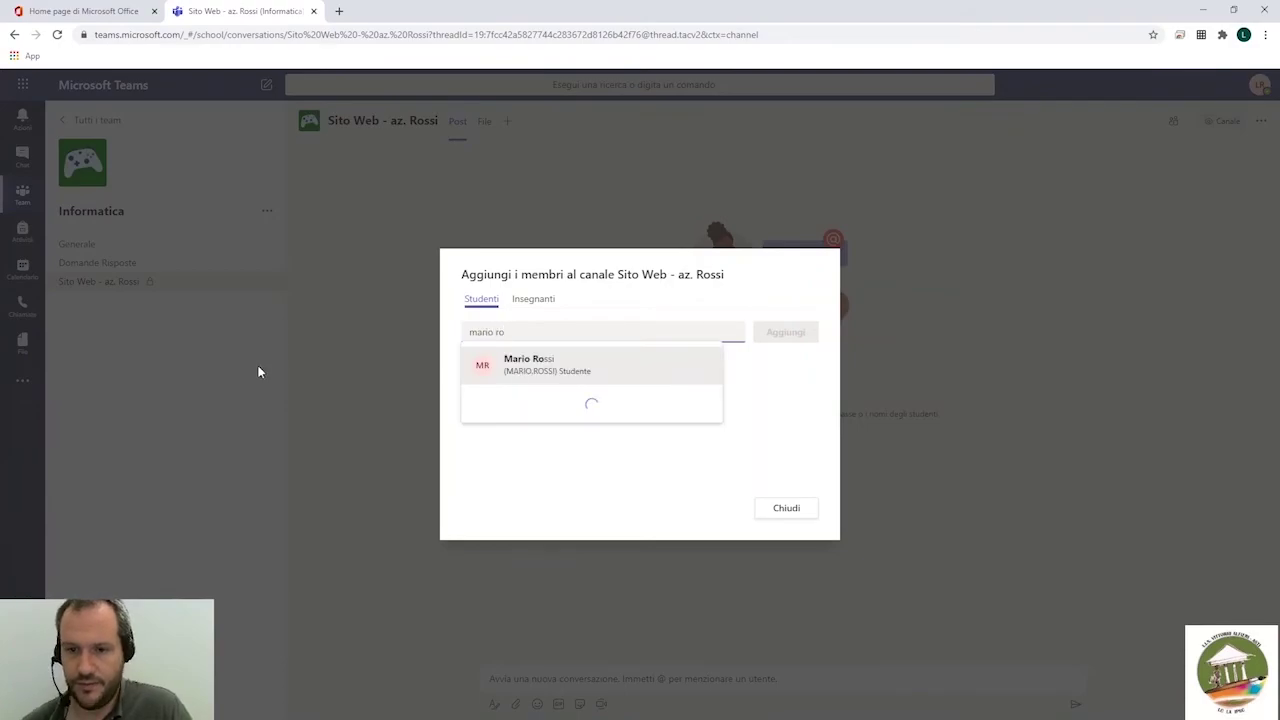
left_click(530, 366)
left_click(785, 332)
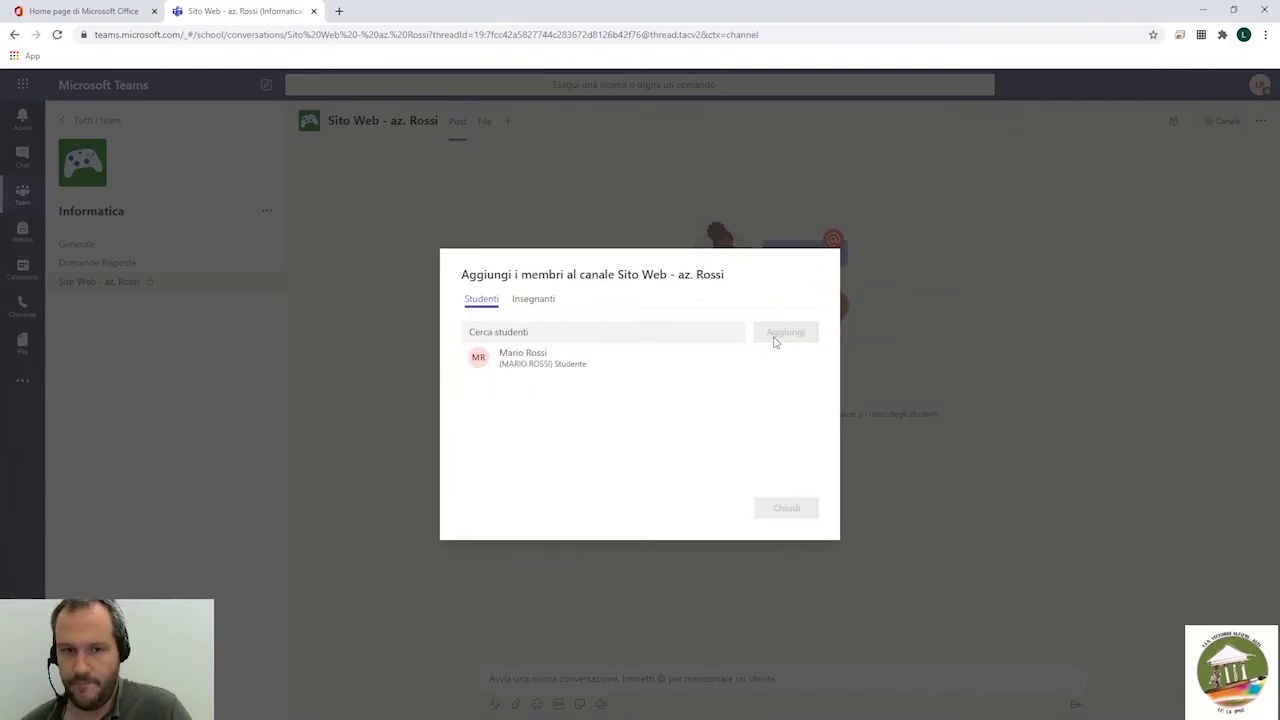
- Finish adding members to the current channel and create a private channel named "Sito Web - az Bianchi" in the Informatica team
left_click(786, 508)
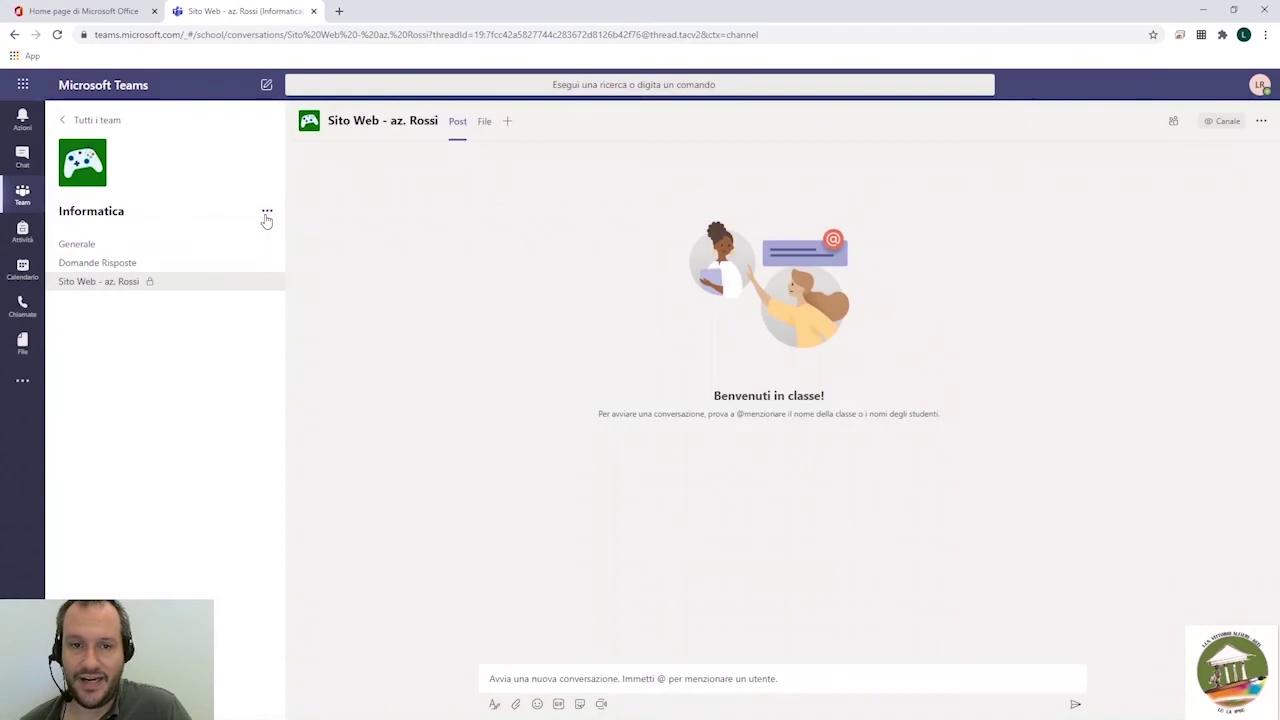
left_click(267, 211)
left_click(303, 262)
type("Sit")
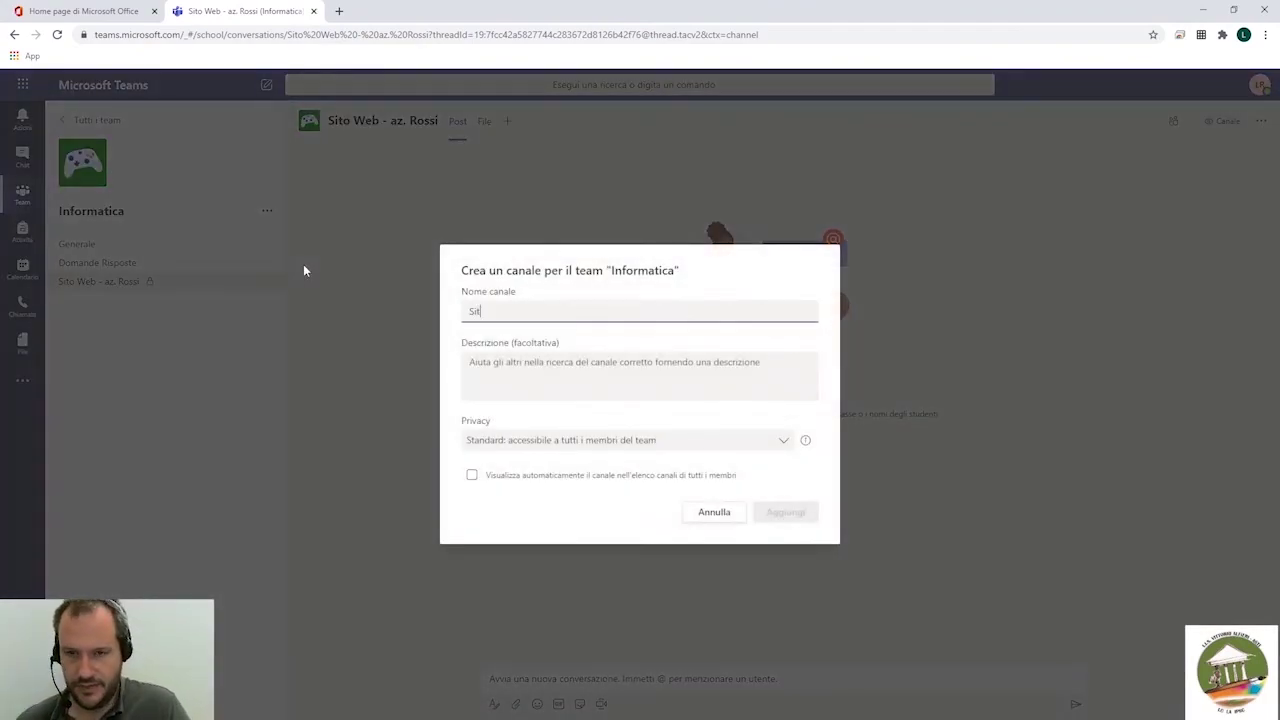
type("o Werb")
type(" - az Bianchi")
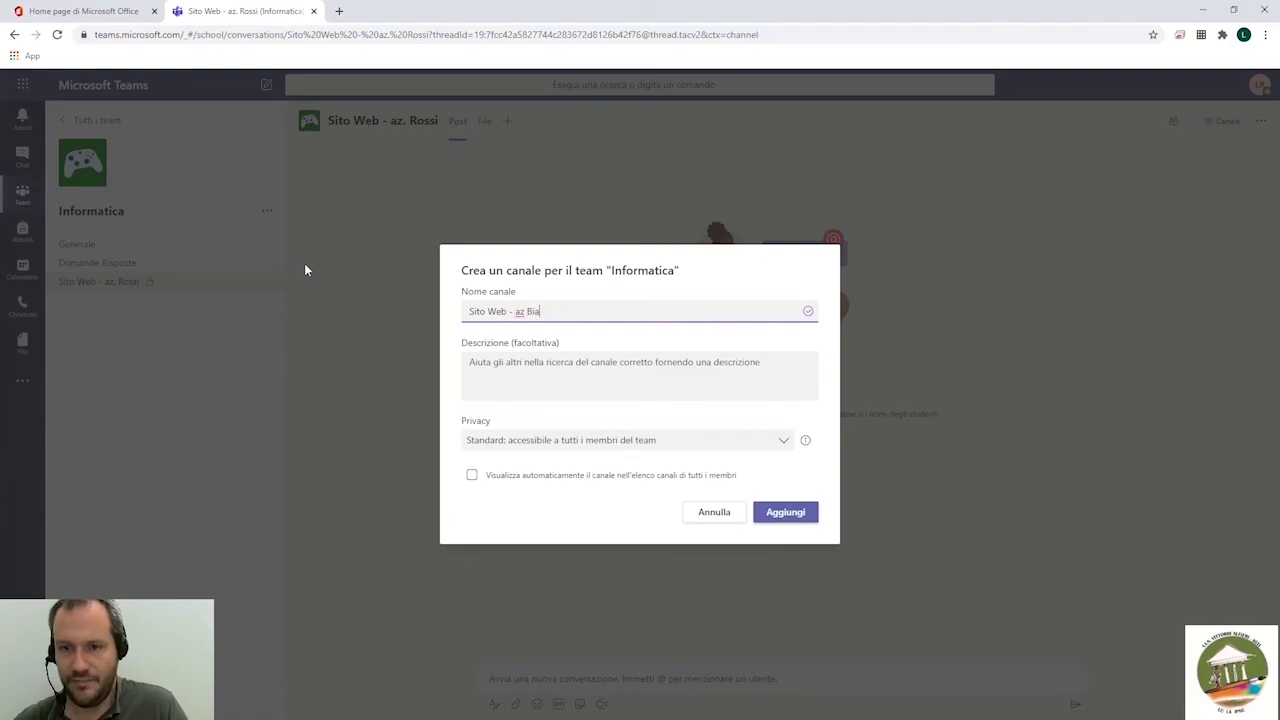
left_click(577, 442)
left_click(560, 511)
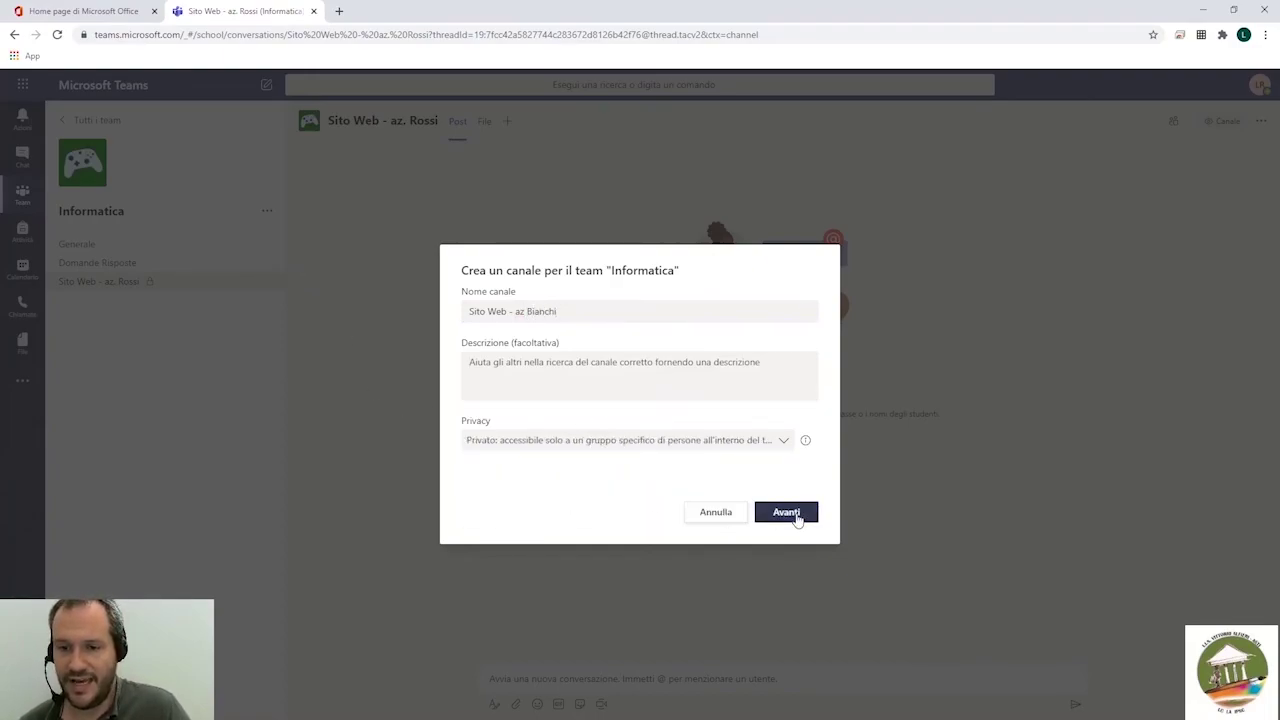
left_click(780, 512)
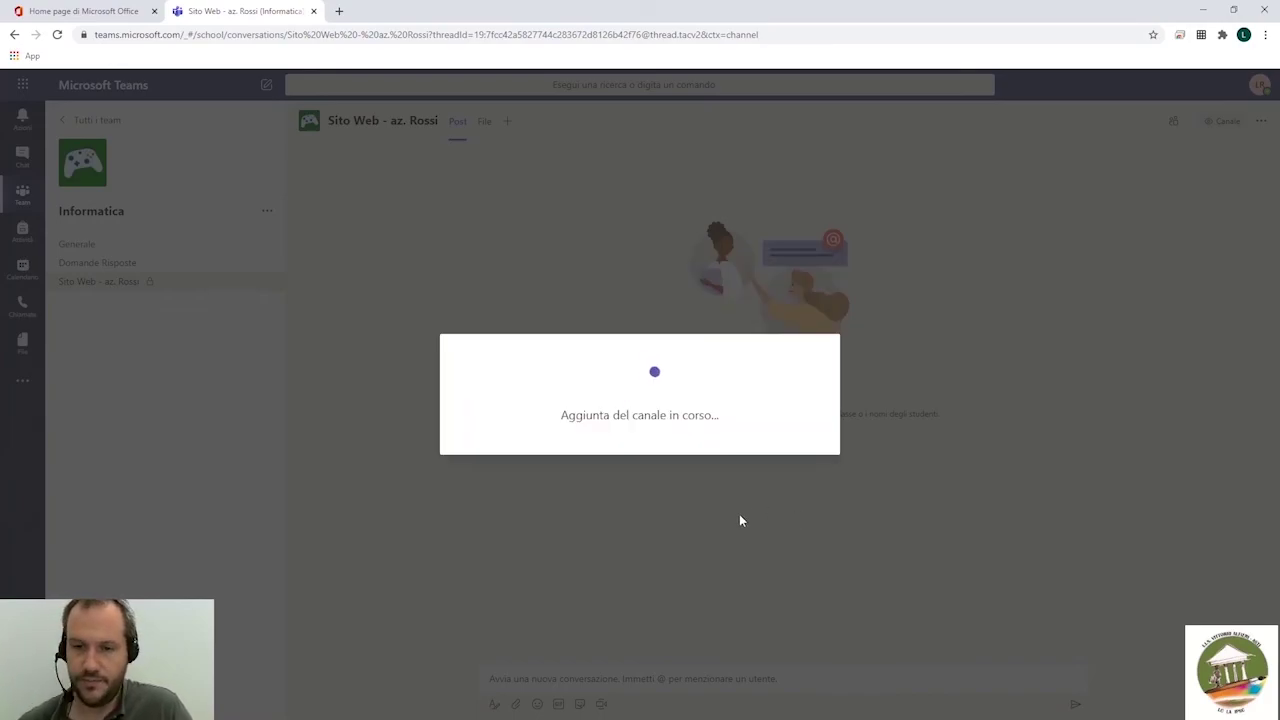
- Add a student to the private "Sito Web - az Bianchi" channel, searching by the student's first name, and finish the channel setup
type("lui")
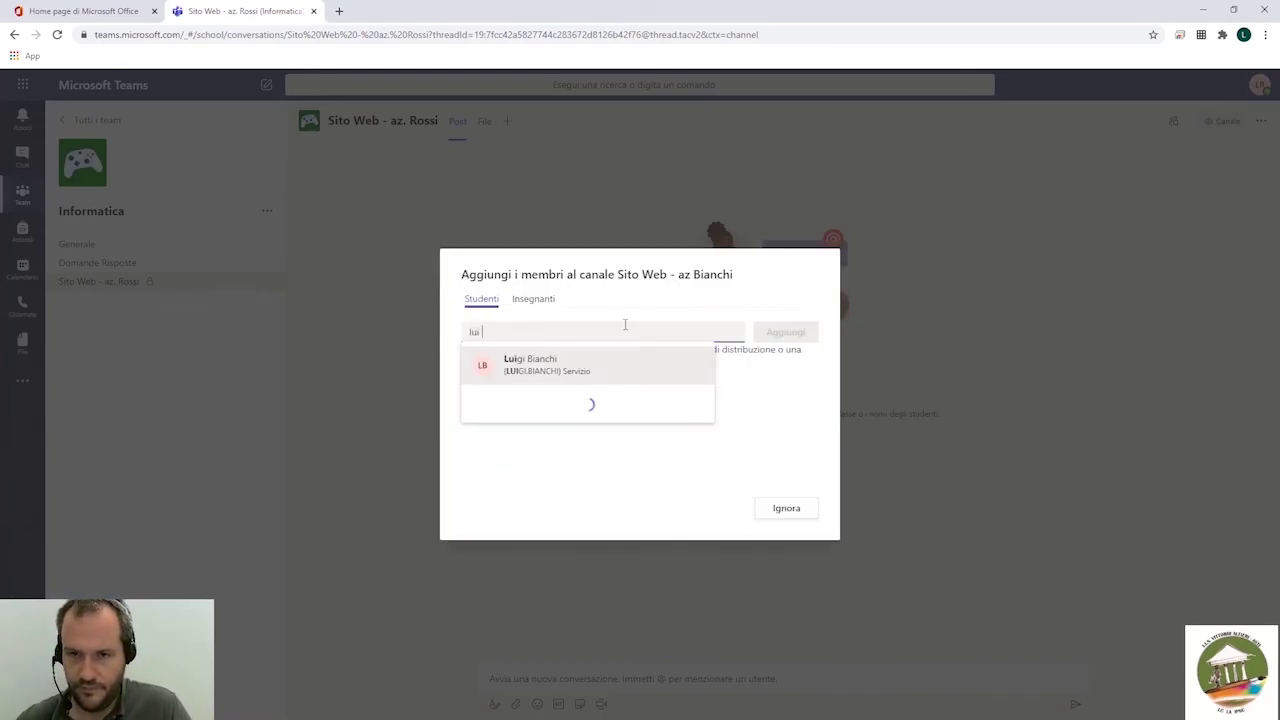
key("Return")
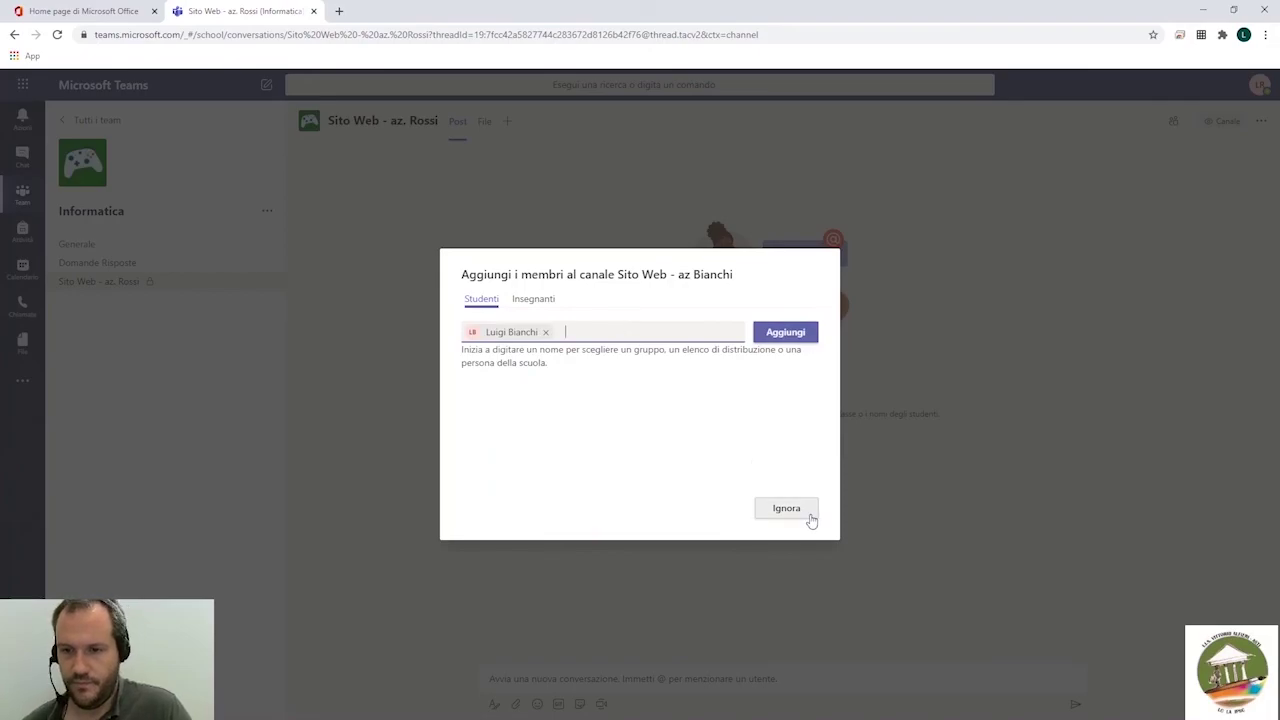
left_click(797, 334)
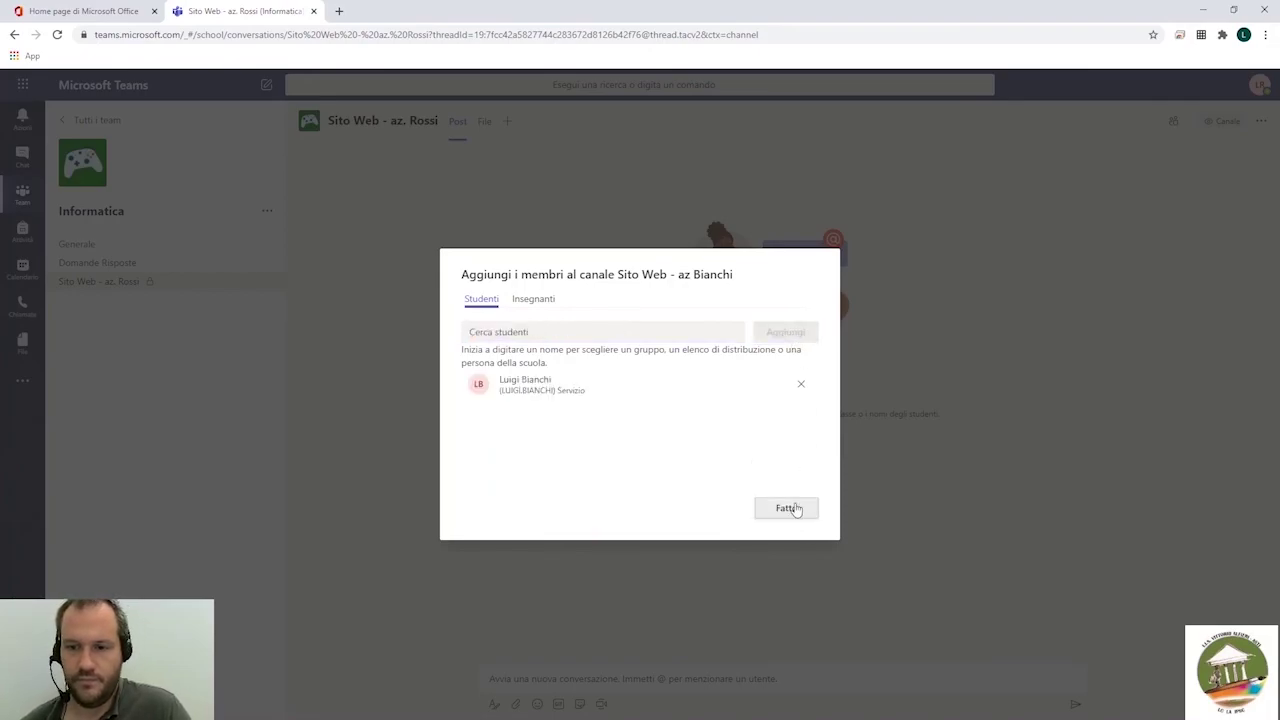
left_click(788, 508)
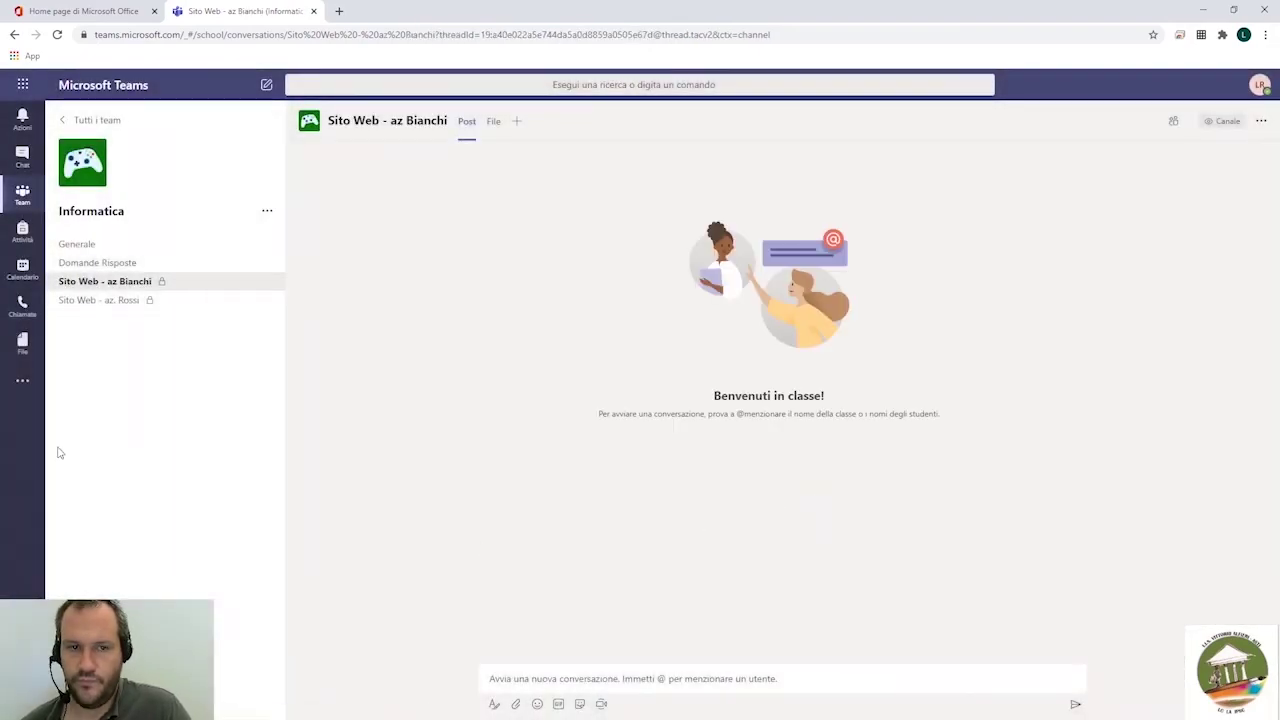
- Look through the Informatica team's channels, including Domande Risposte and the two private Sito Web channels
left_click(132, 302)
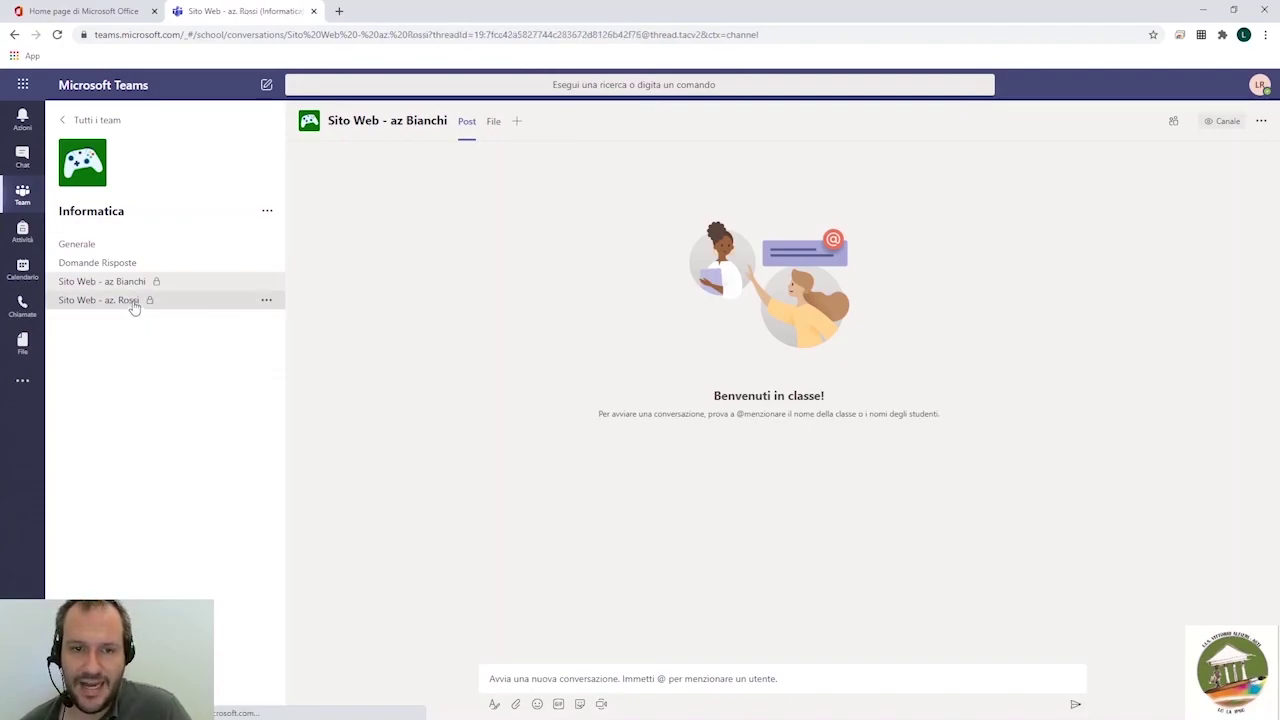
left_click(134, 285)
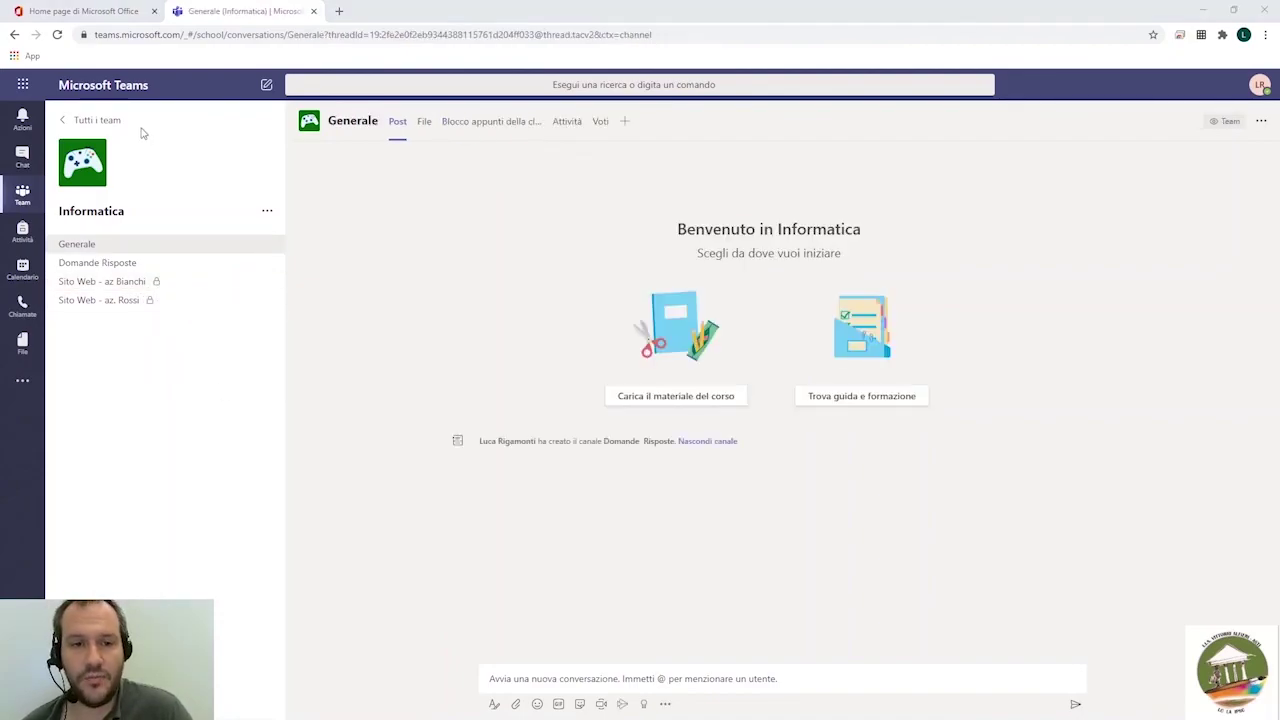
left_click(96, 264)
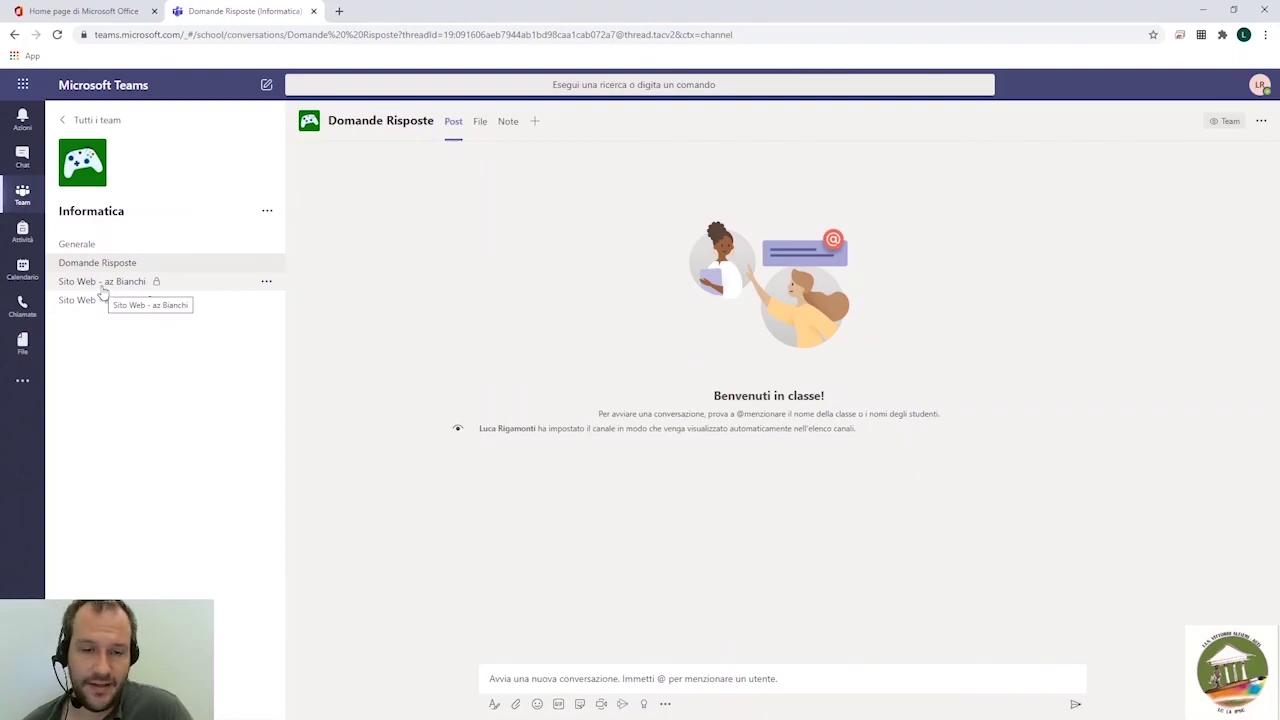
left_click(105, 283)
left_click(104, 298)
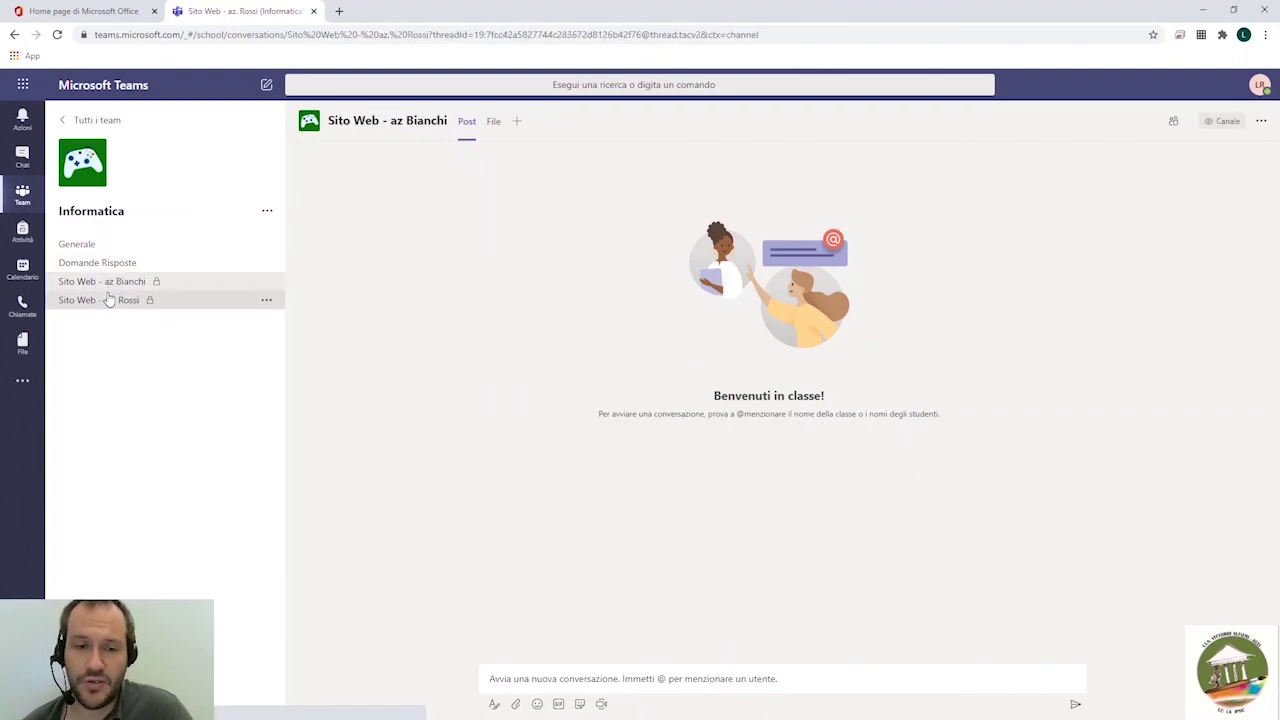